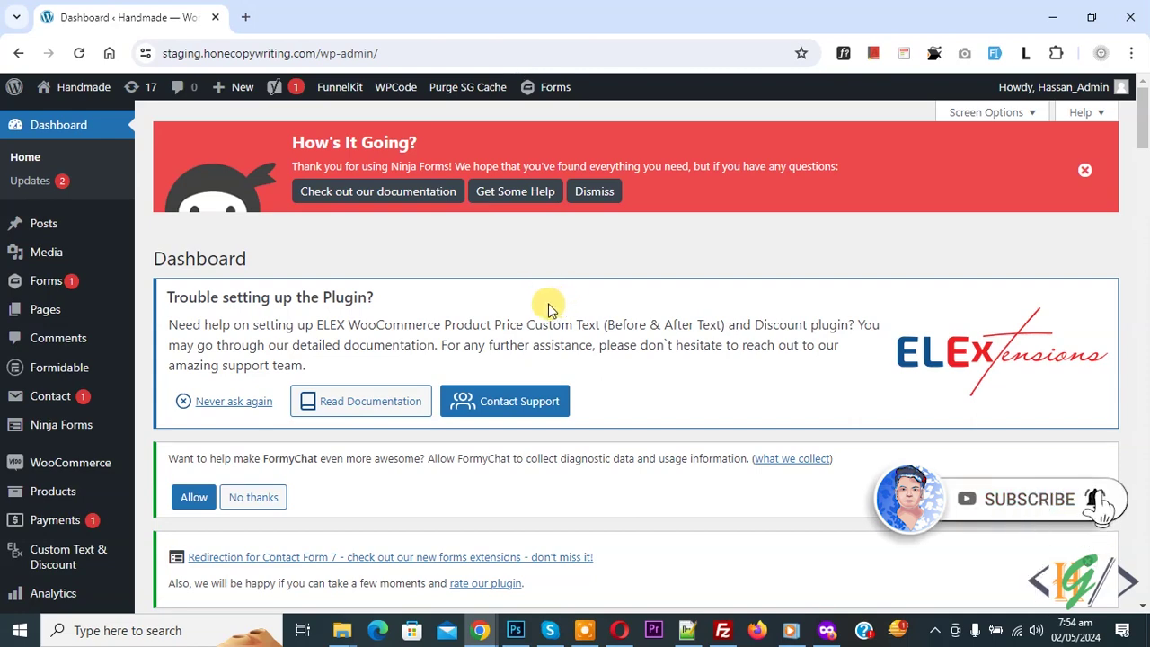
# Step: Search the WordPress plugin directory for "Landing Pages - PluginOps Landing Page"
pyautogui.scroll(-3, 484, 269)
pyautogui.scroll(-2, 486, 269)
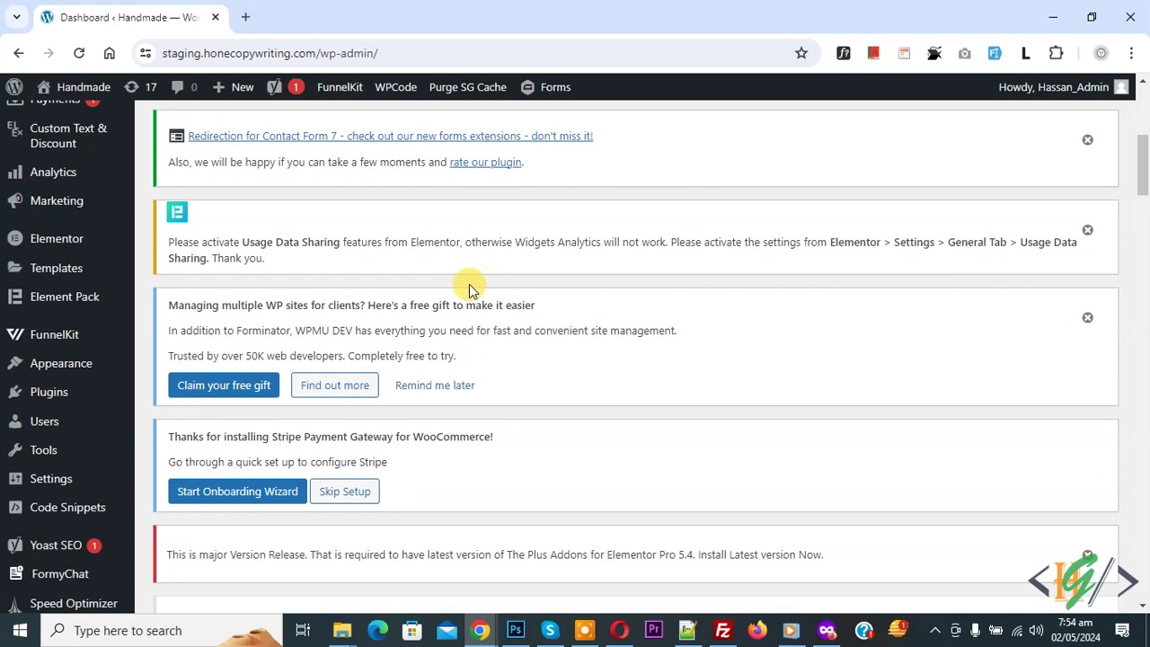
pyautogui.moveTo(54, 391)
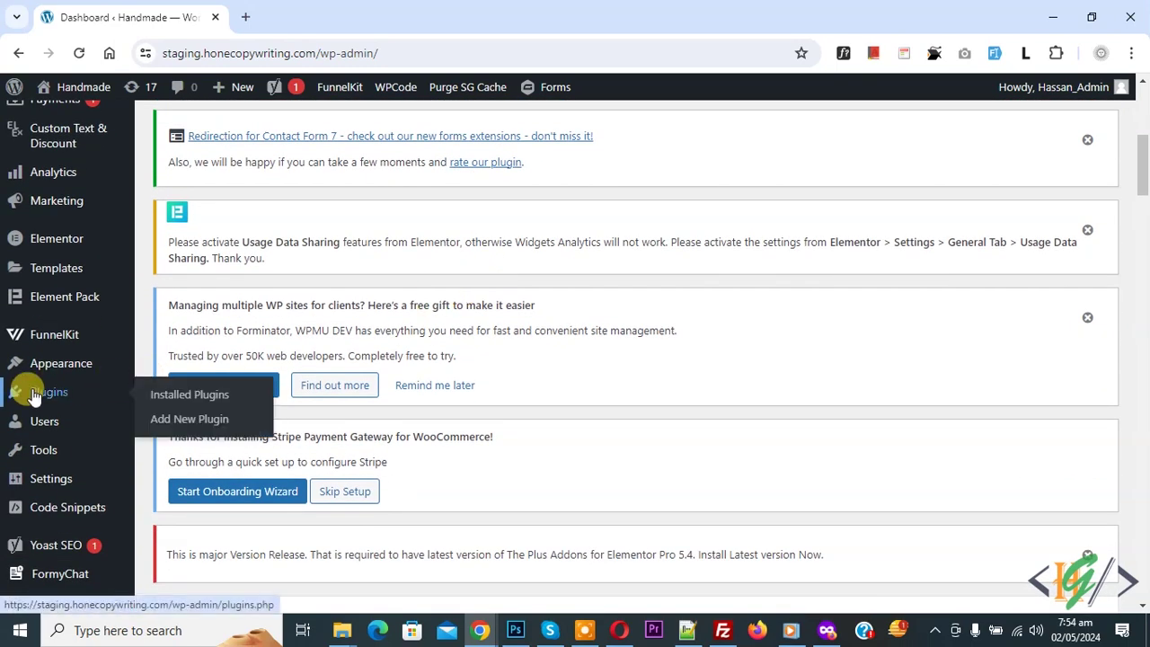
pyautogui.click(187, 419)
pyautogui.scroll(-7, 616, 295)
pyautogui.click(893, 307)
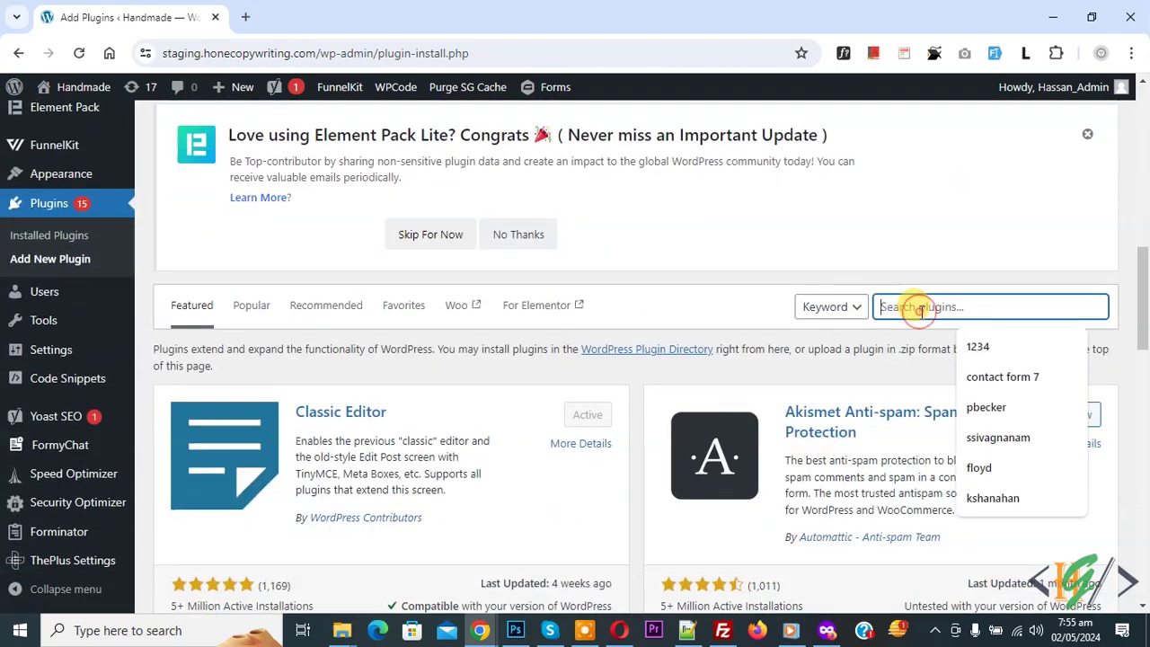
pyautogui.hotkey('ctrl', 'v')
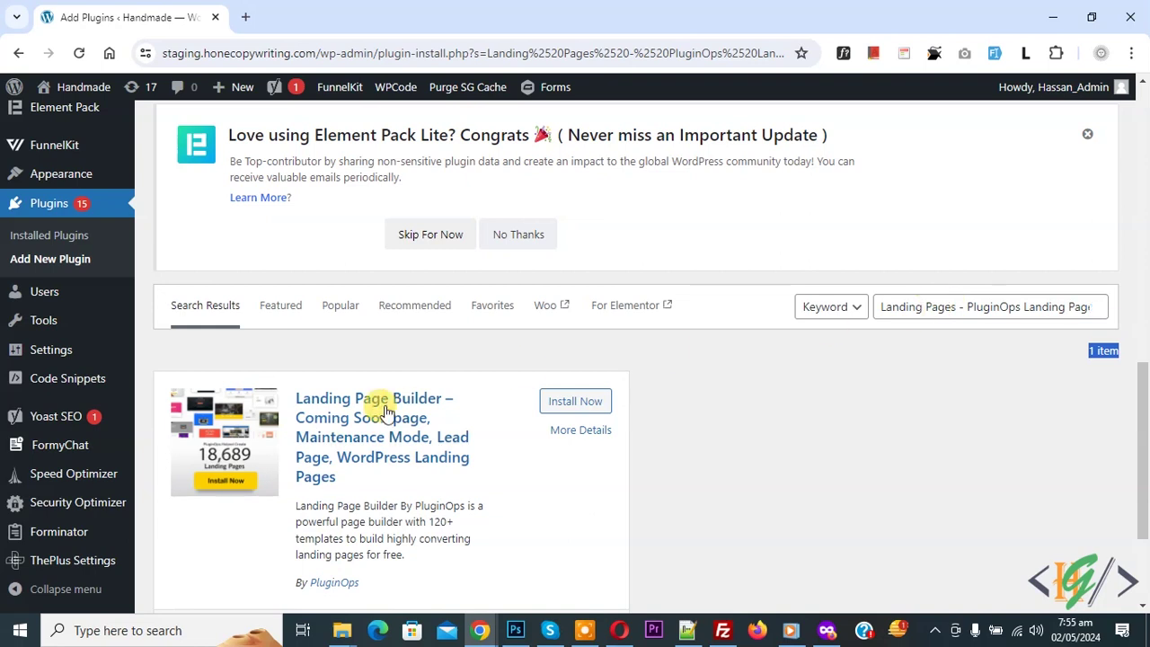
# Step: Install and activate the Landing Page Builder plugin by PluginOps, and reload the admin page
pyautogui.scroll(-2, 337, 359)
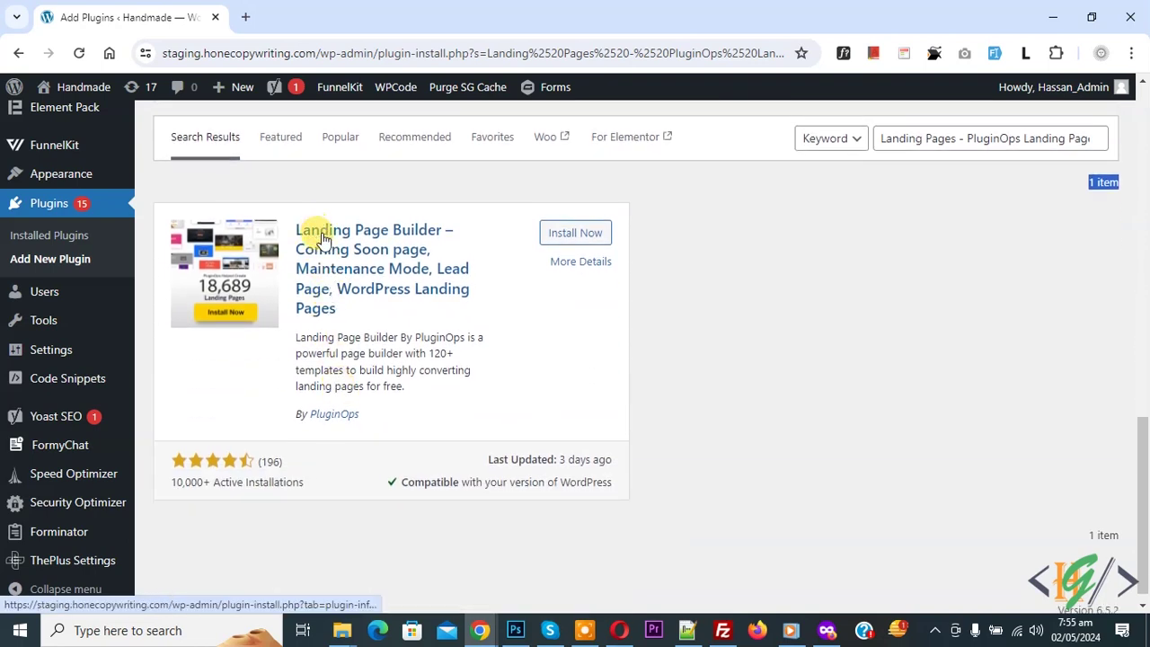
pyautogui.click(573, 234)
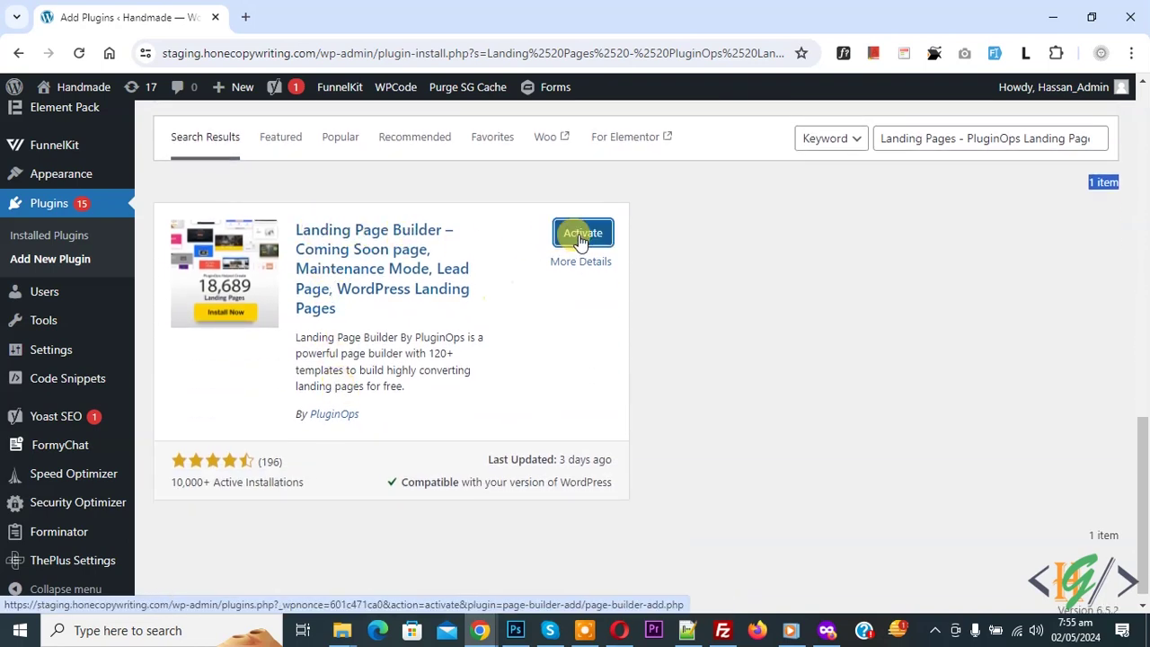
pyautogui.click(583, 235)
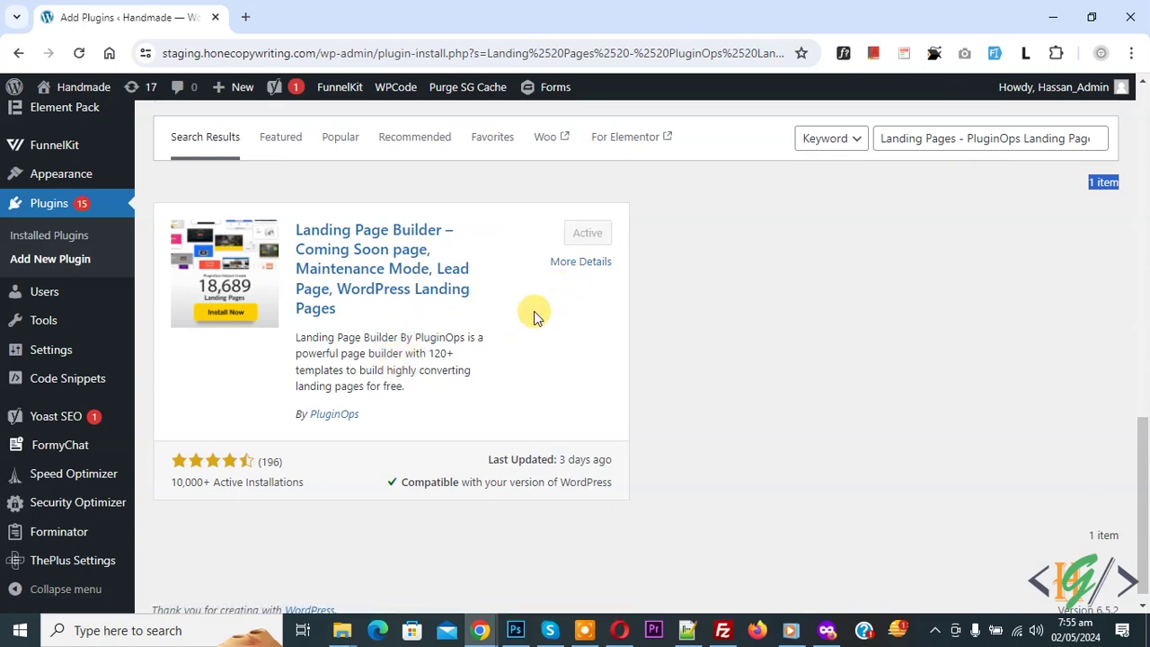
pyautogui.click(80, 54)
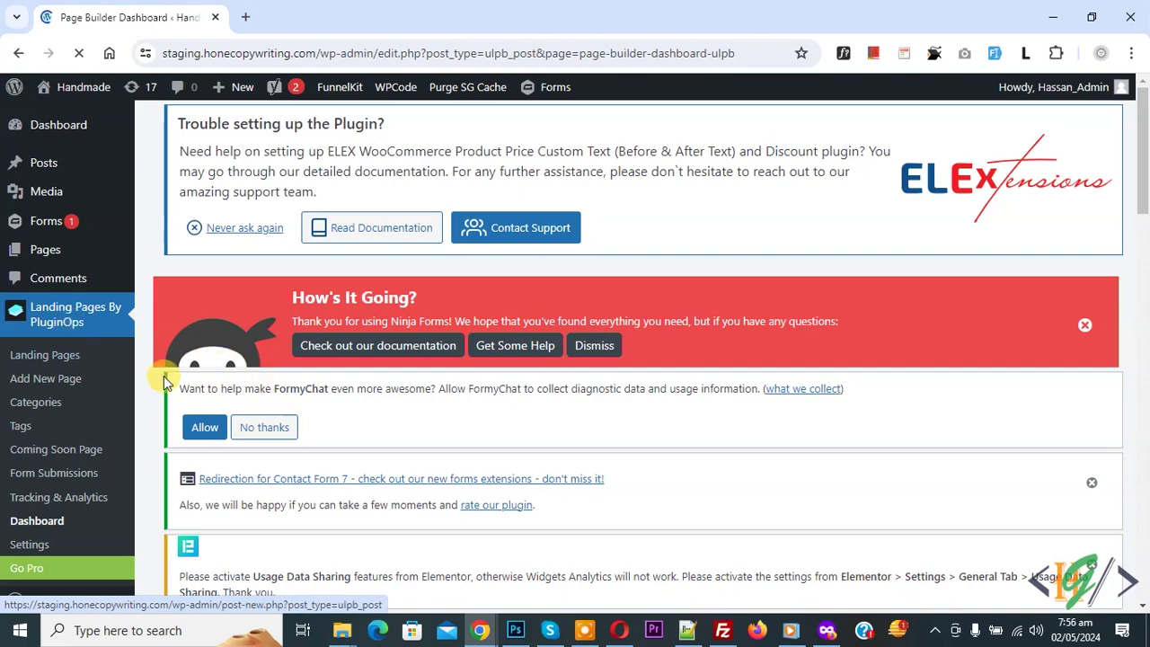
# Step: Add a new PluginOps page, open it in the landing page editor and title it "Landing Page"
pyautogui.scroll(-8, 476, 286)
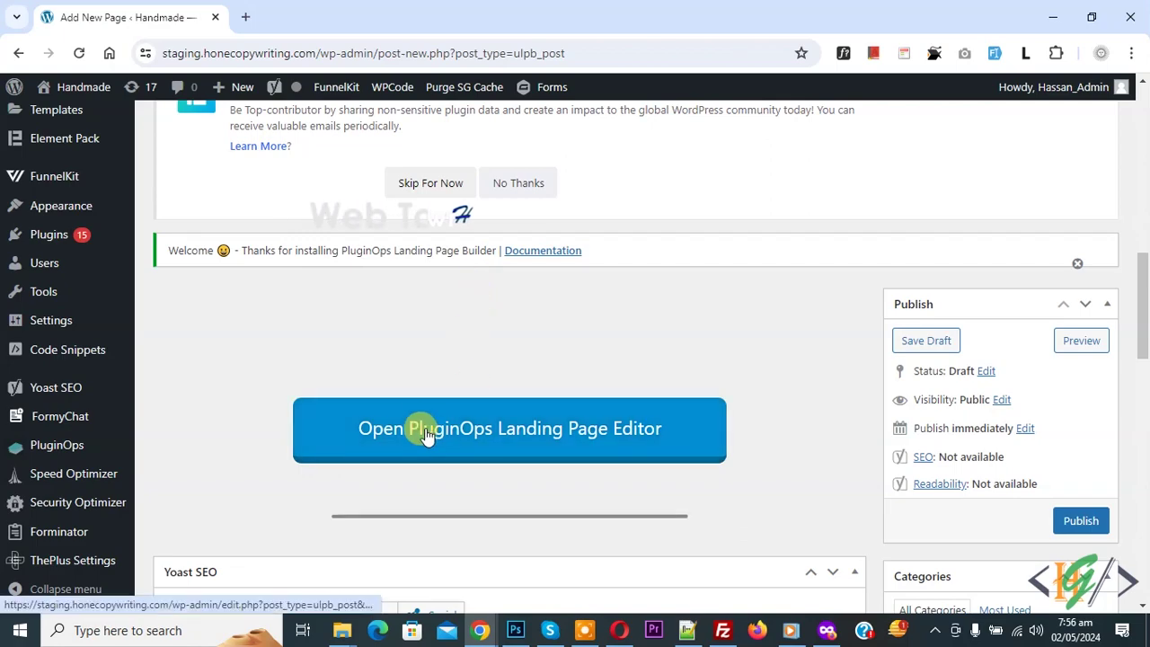
pyautogui.click(568, 440)
pyautogui.scroll(-9, 517, 263)
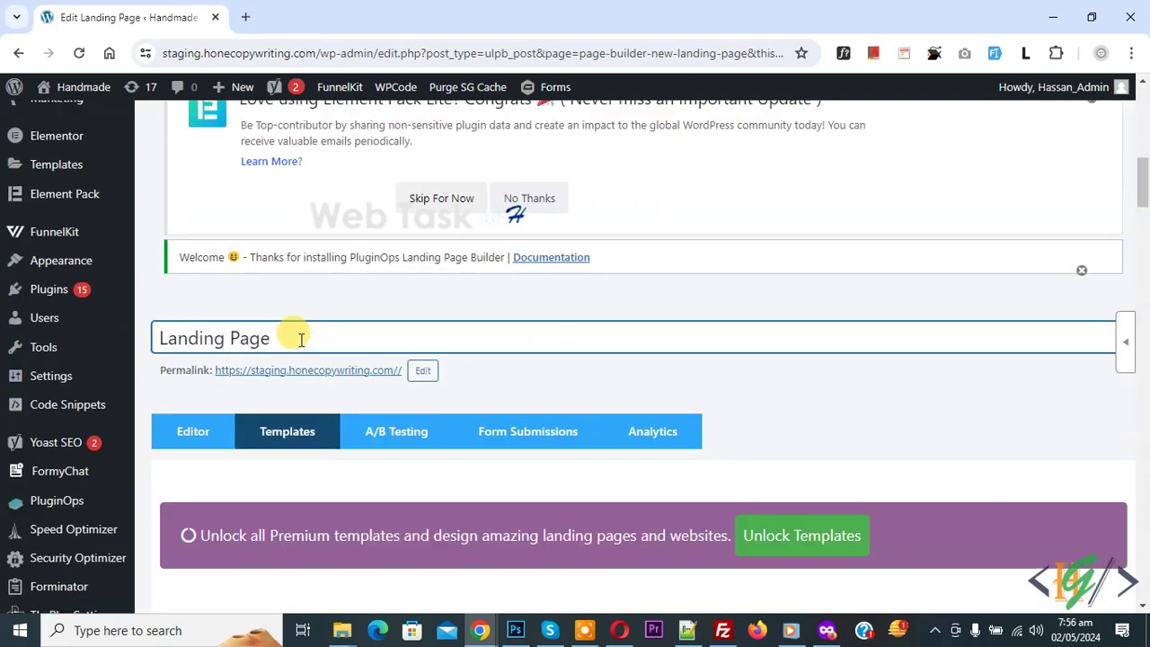
pyautogui.scroll(-2, 298, 338)
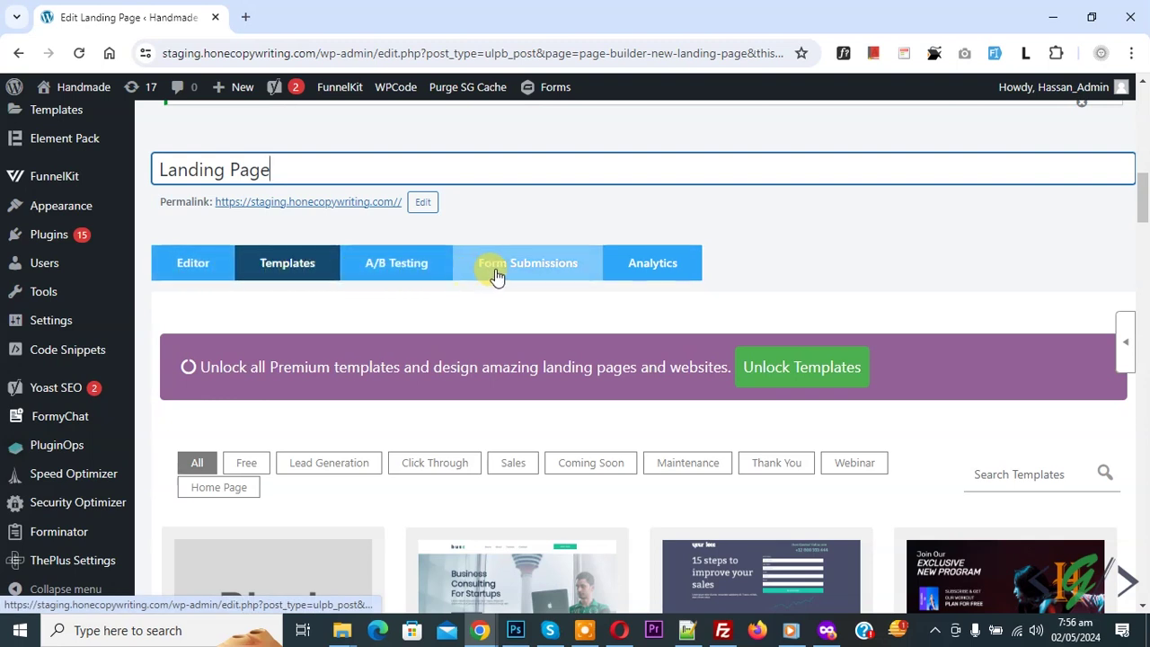
pyautogui.click(503, 307)
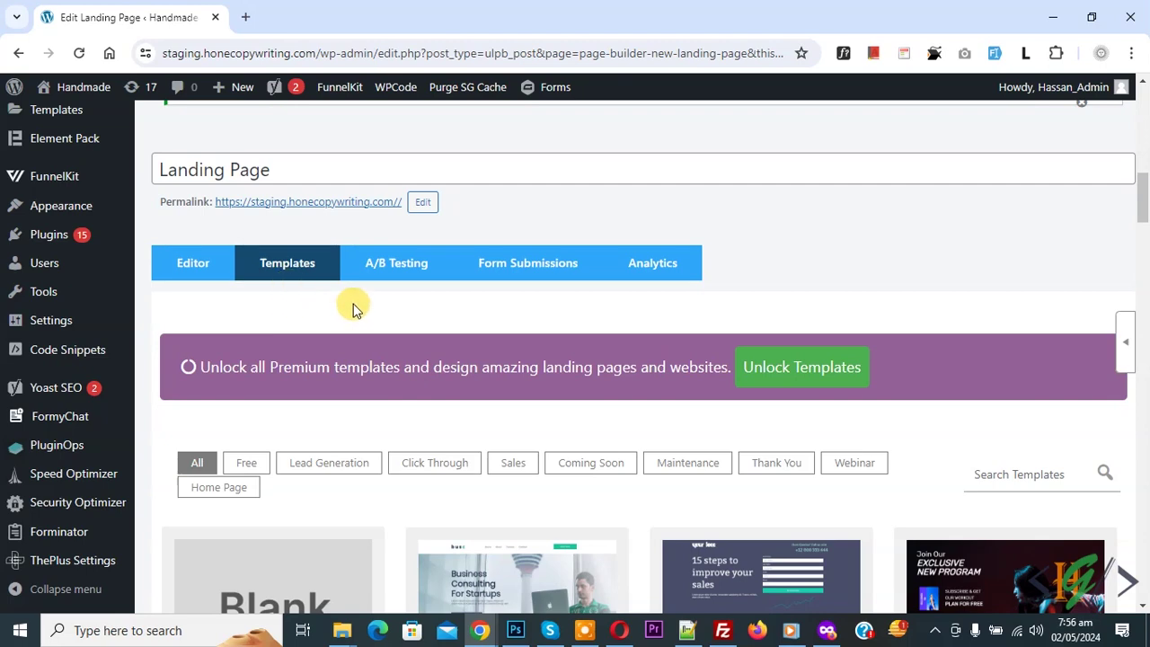
# Step: Filter the templates to free ones, insert the Beauty Secrets template and skip the Element Pack notice
pyautogui.scroll(-2, 353, 308)
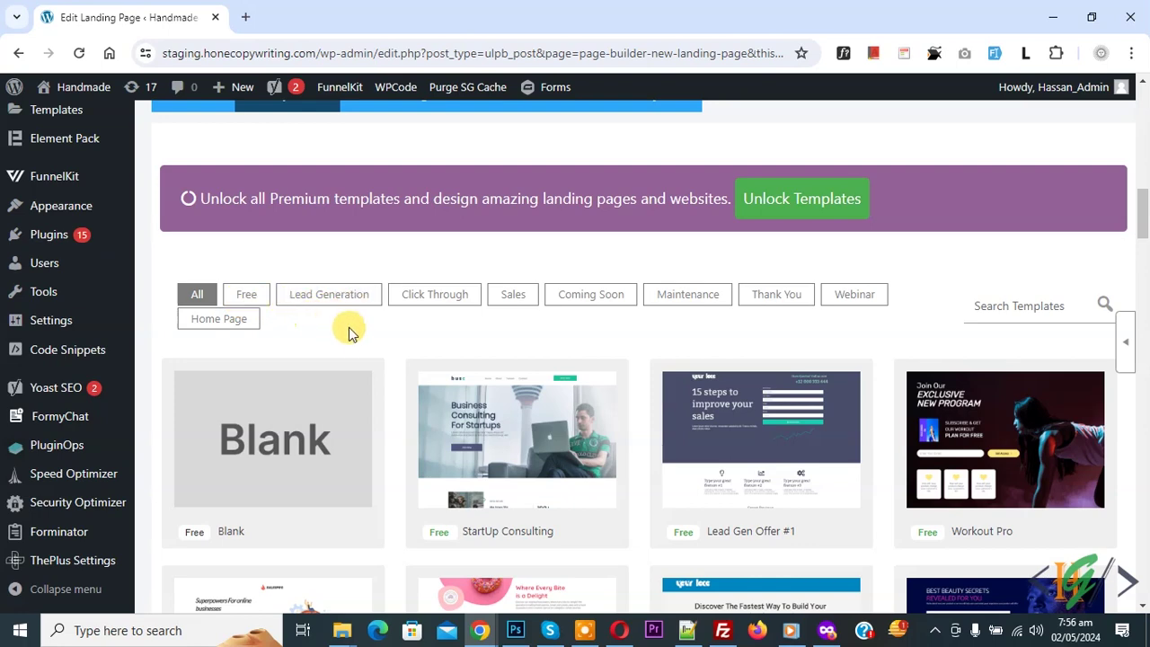
pyautogui.moveTo(289, 409)
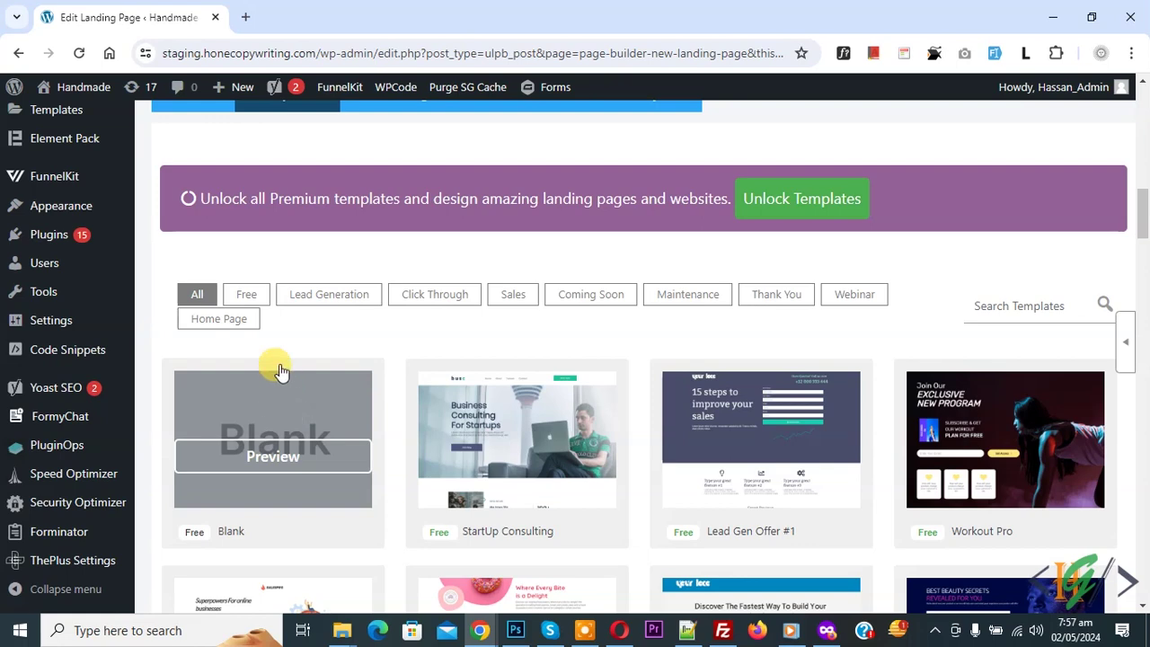
pyautogui.click(248, 296)
pyautogui.scroll(-1, 534, 386)
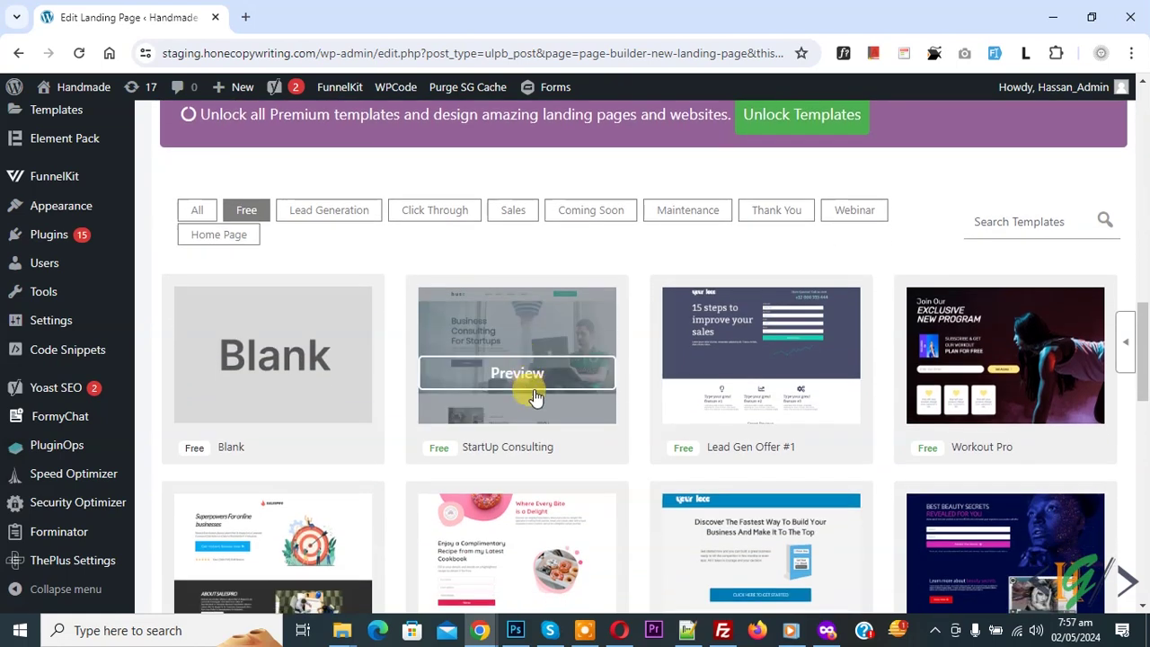
pyautogui.scroll(-4, 620, 438)
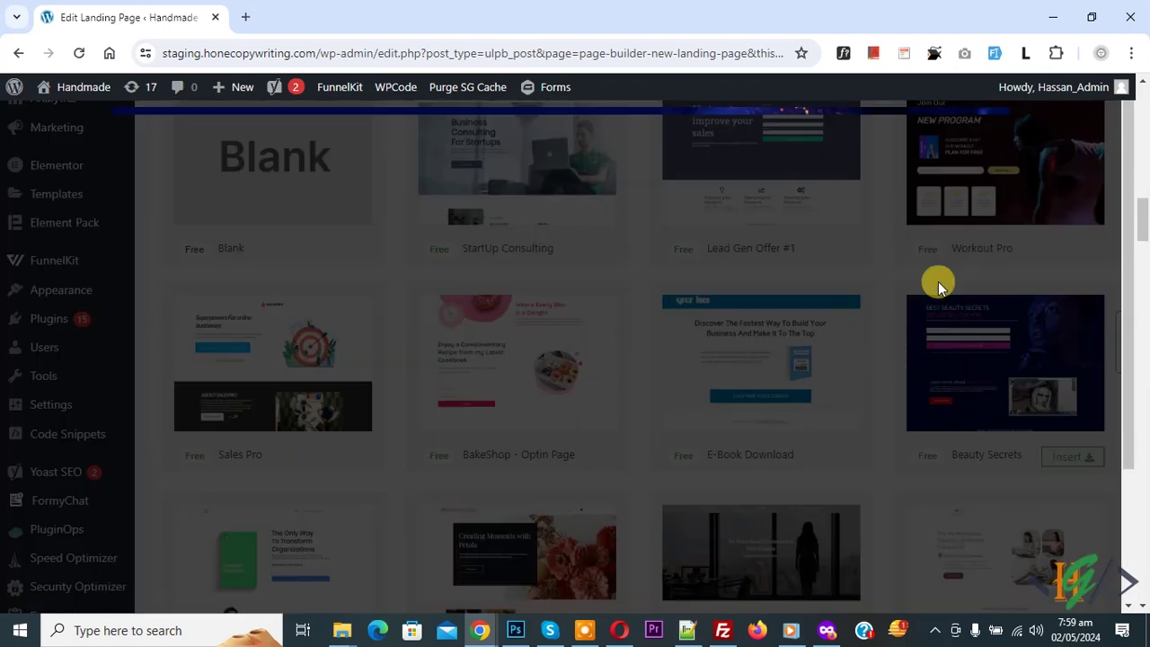
pyautogui.moveTo(1034, 303)
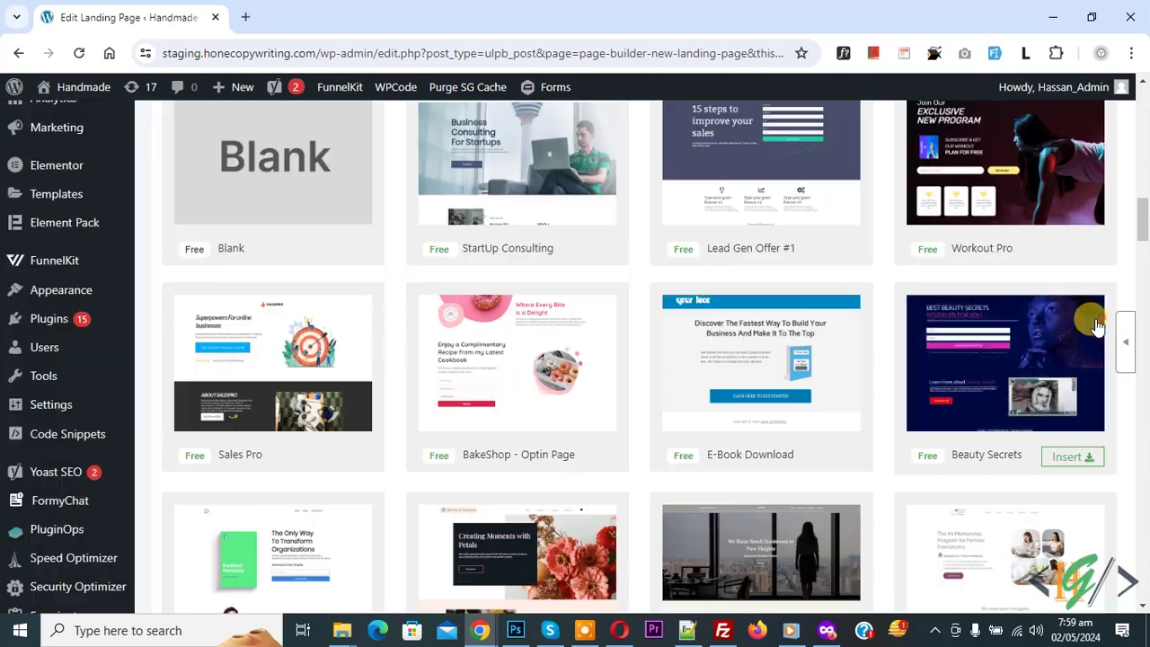
pyautogui.click(1071, 458)
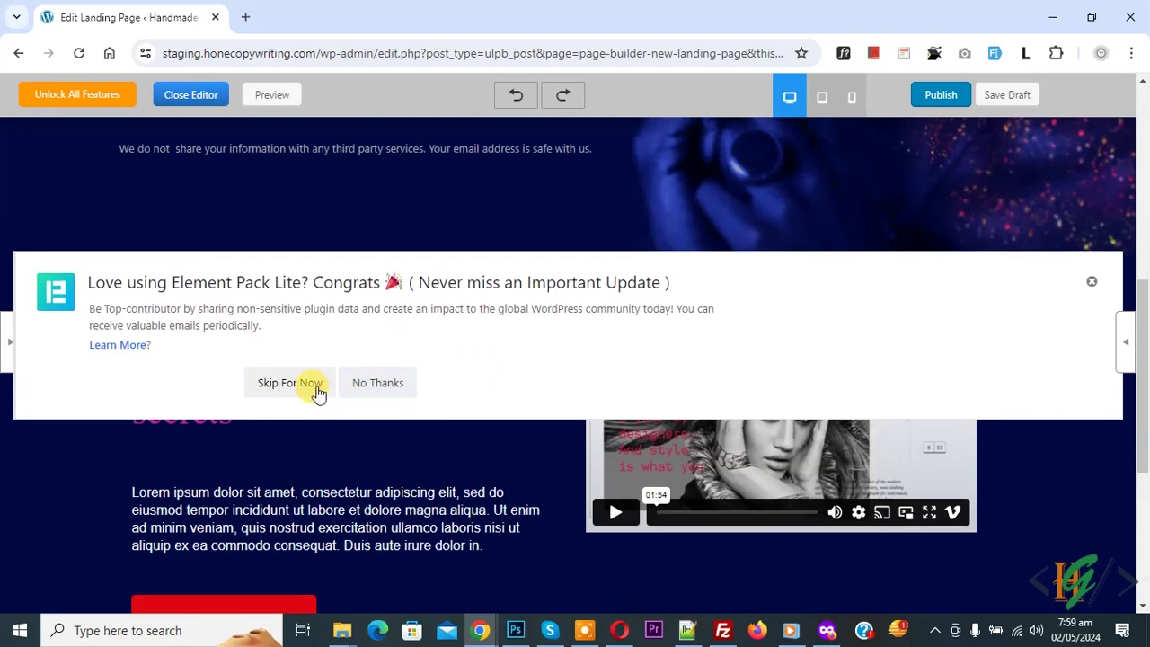
pyautogui.click(290, 382)
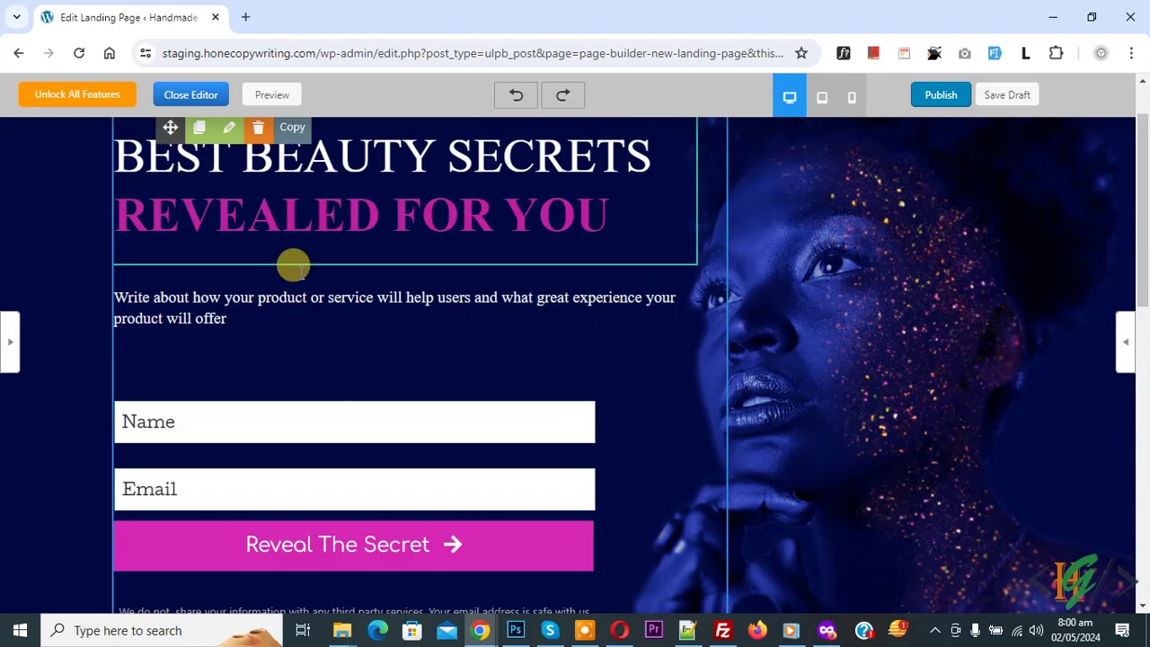
# Step: Examine the content settings of the main heading and of the description paragraph below it, closing each without edits
pyautogui.click(225, 131)
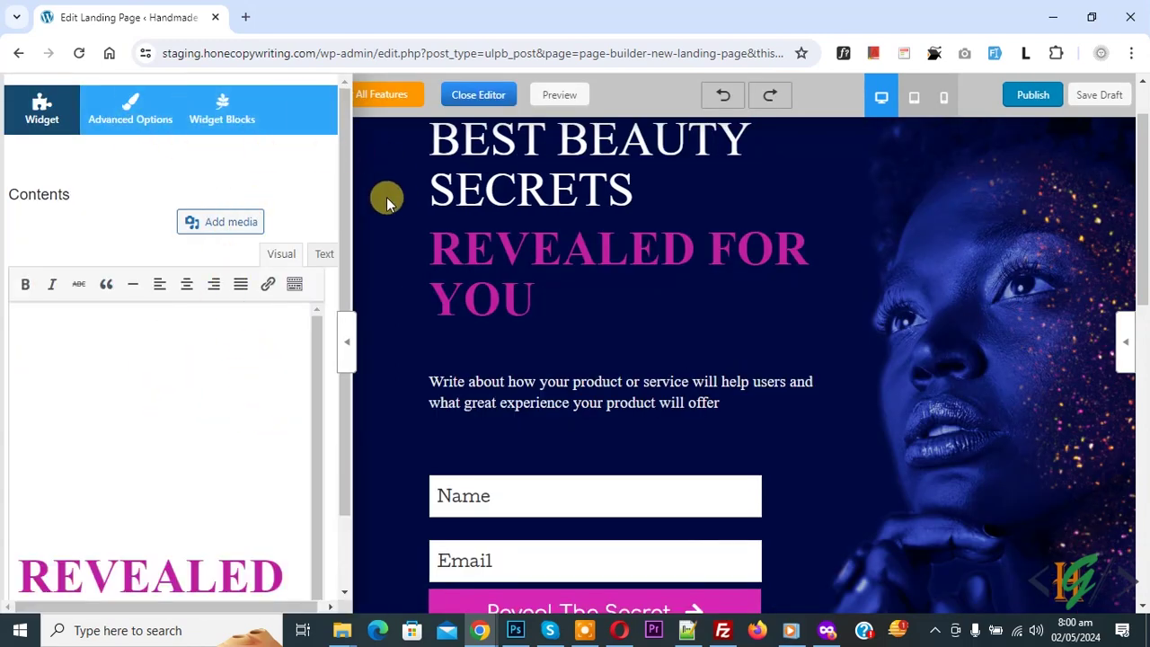
pyautogui.click(349, 349)
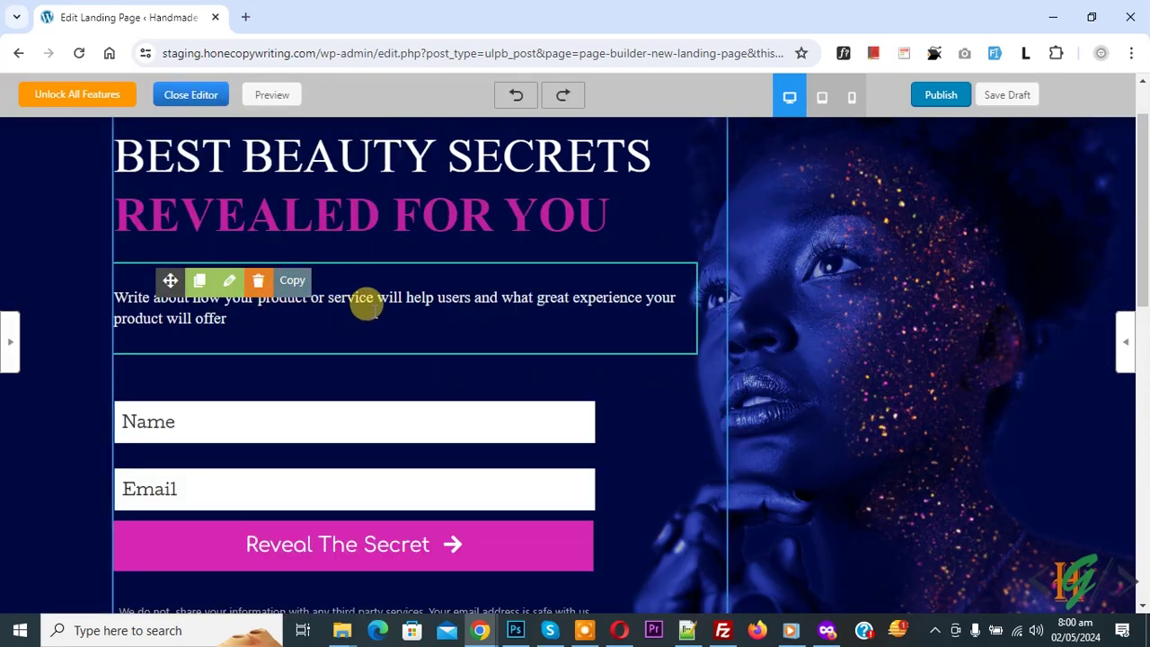
pyautogui.click(232, 284)
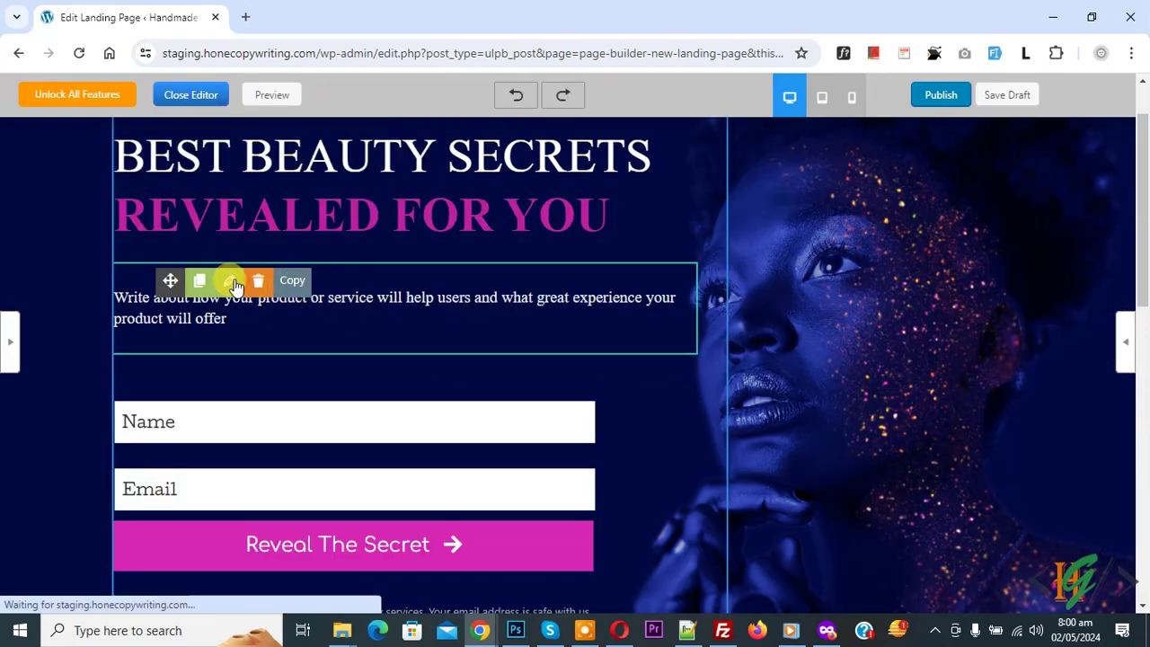
pyautogui.moveTo(267, 433); pyautogui.dragTo(18, 325)
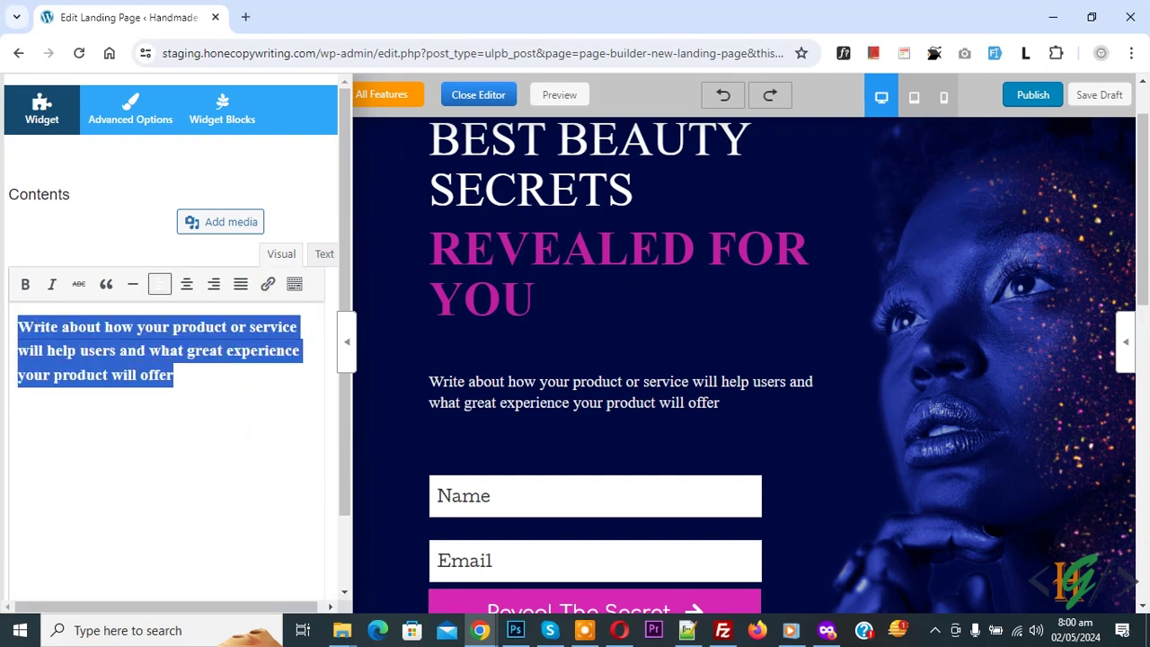
pyautogui.click(346, 350)
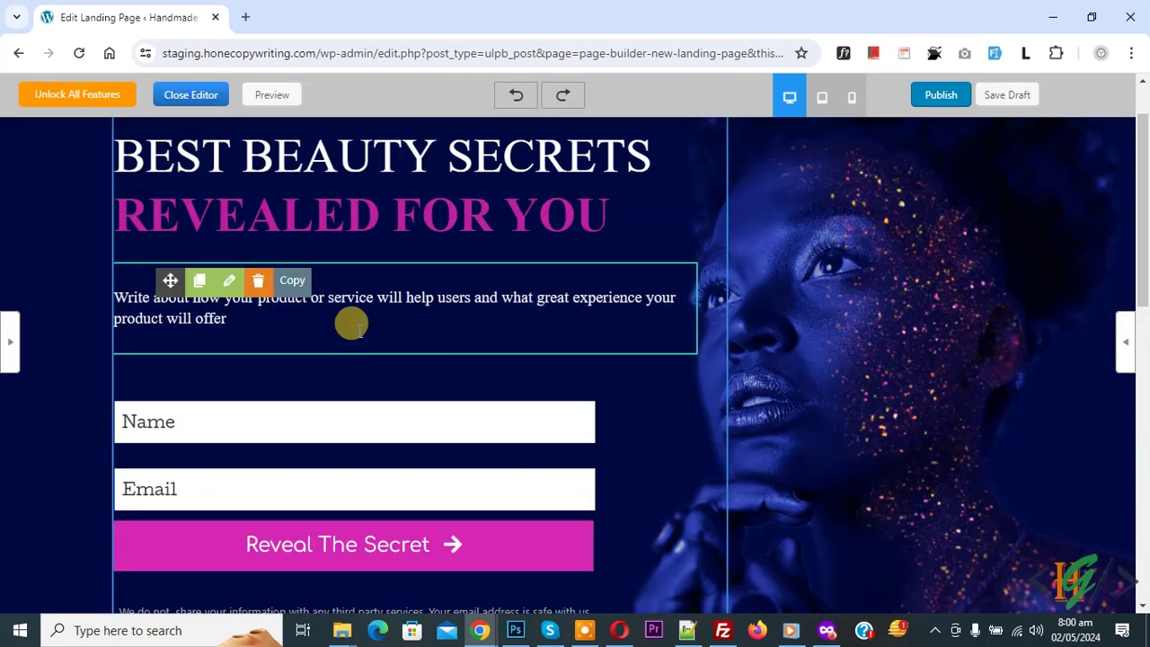
# Step: Open the Name and Email form's widget settings and add a new field to the form
pyautogui.scroll(-2, 353, 326)
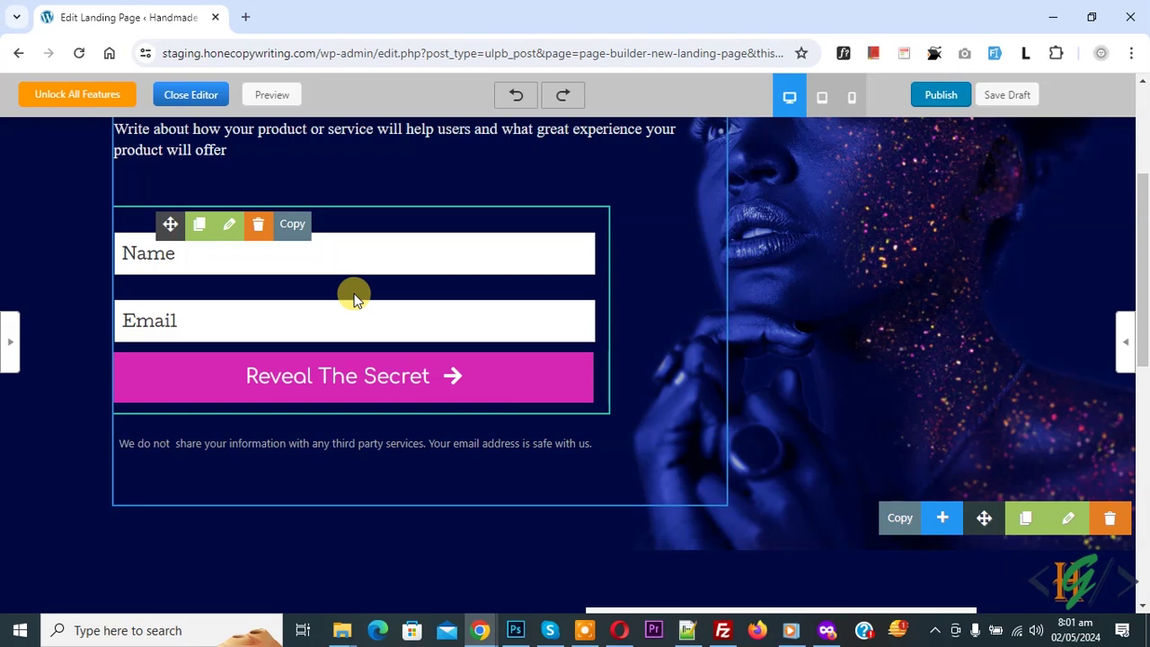
pyautogui.click(339, 278)
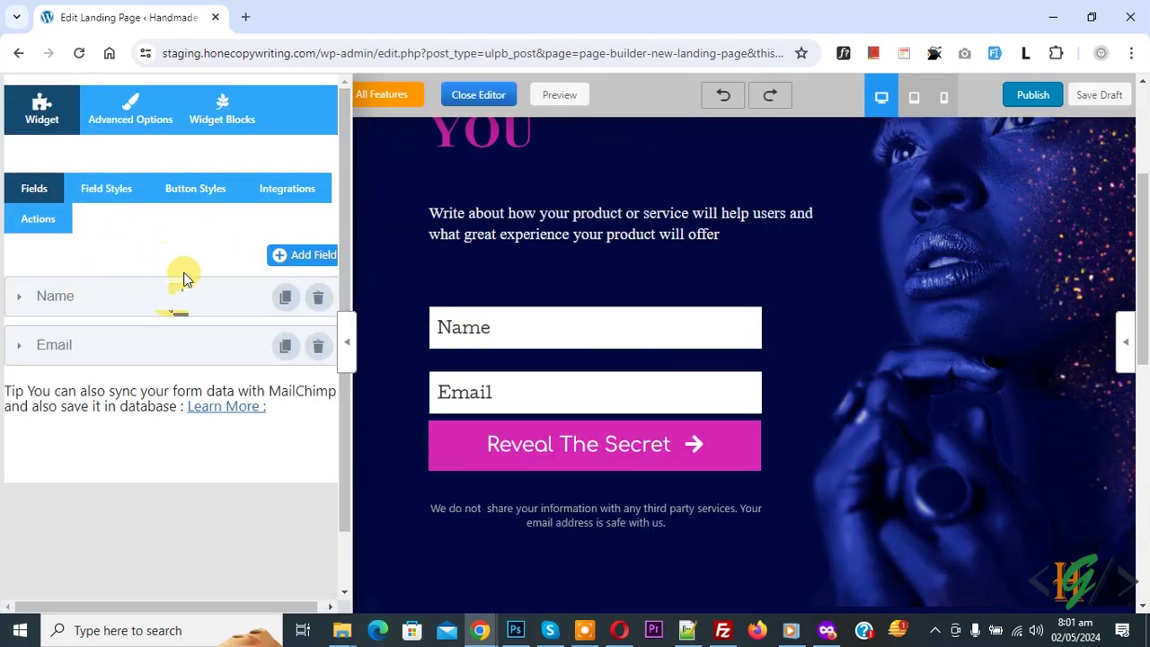
pyautogui.click(303, 257)
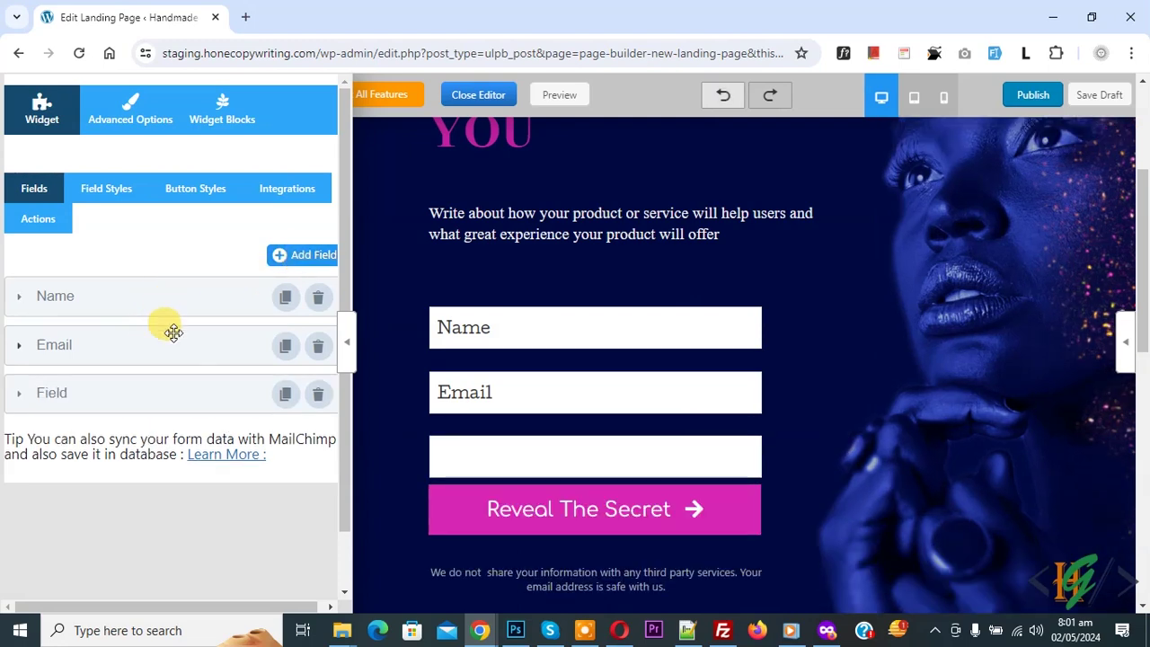
# Step: Expand the form's Name field and review its type, label, placeholder and required options
pyautogui.click(161, 299)
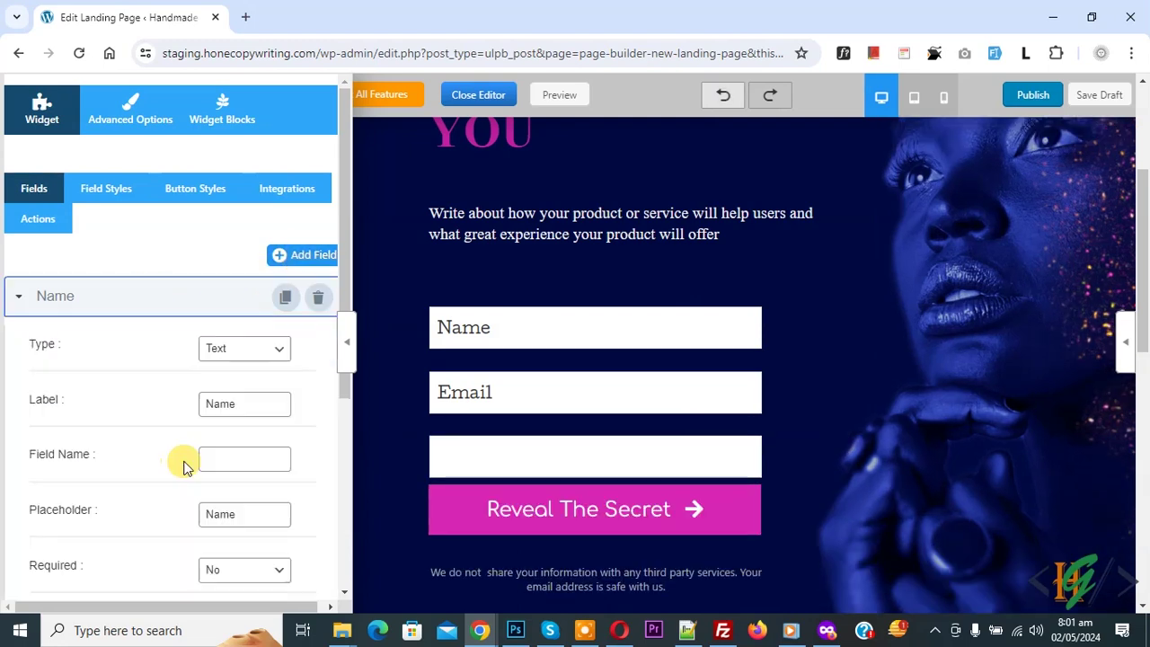
pyautogui.click(244, 352)
pyautogui.click(130, 393)
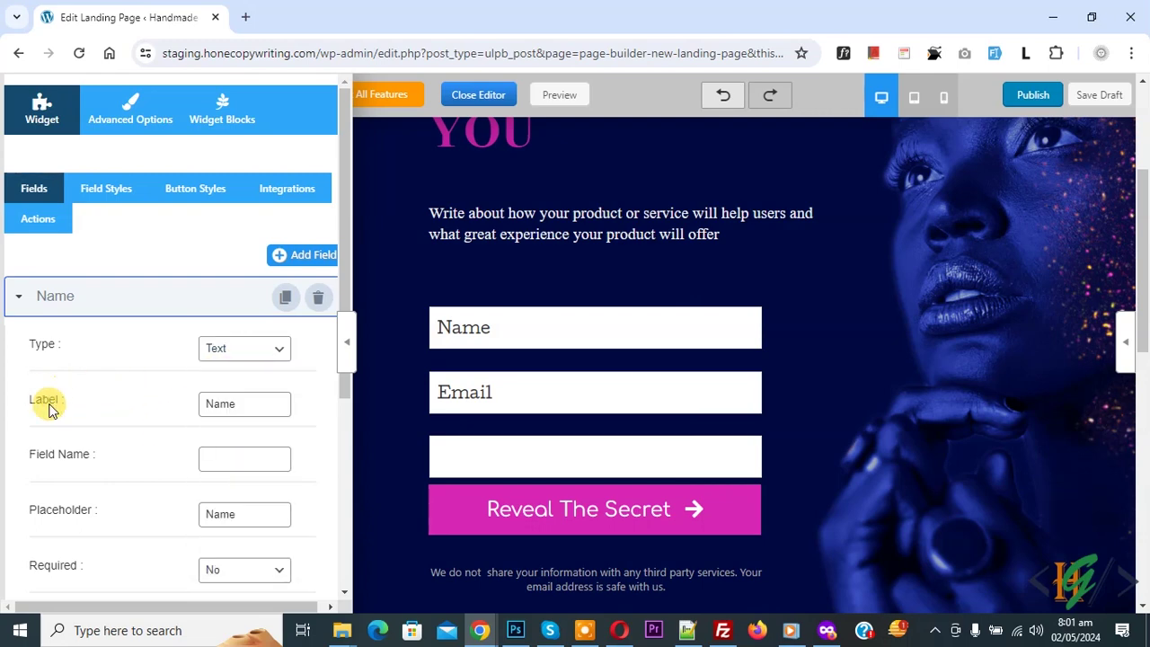
pyautogui.scroll(-3, 162, 462)
pyautogui.scroll(3, 188, 454)
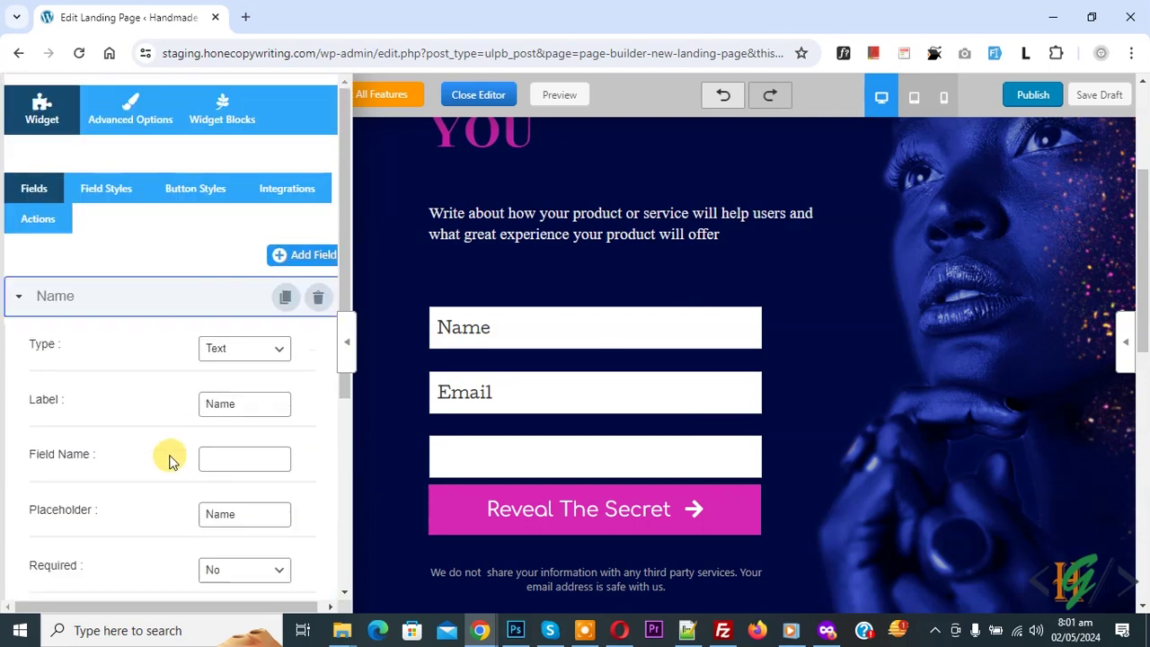
# Step: Review the form's field style settings and its submit button style settings
pyautogui.click(115, 193)
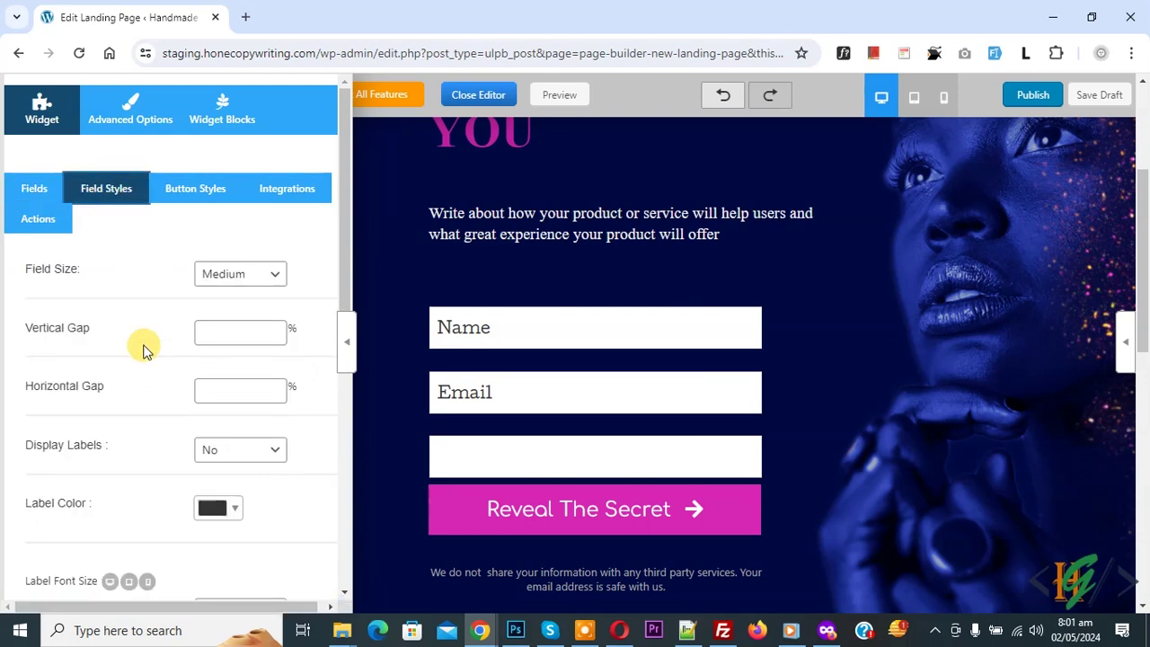
pyautogui.scroll(-2, 149, 378)
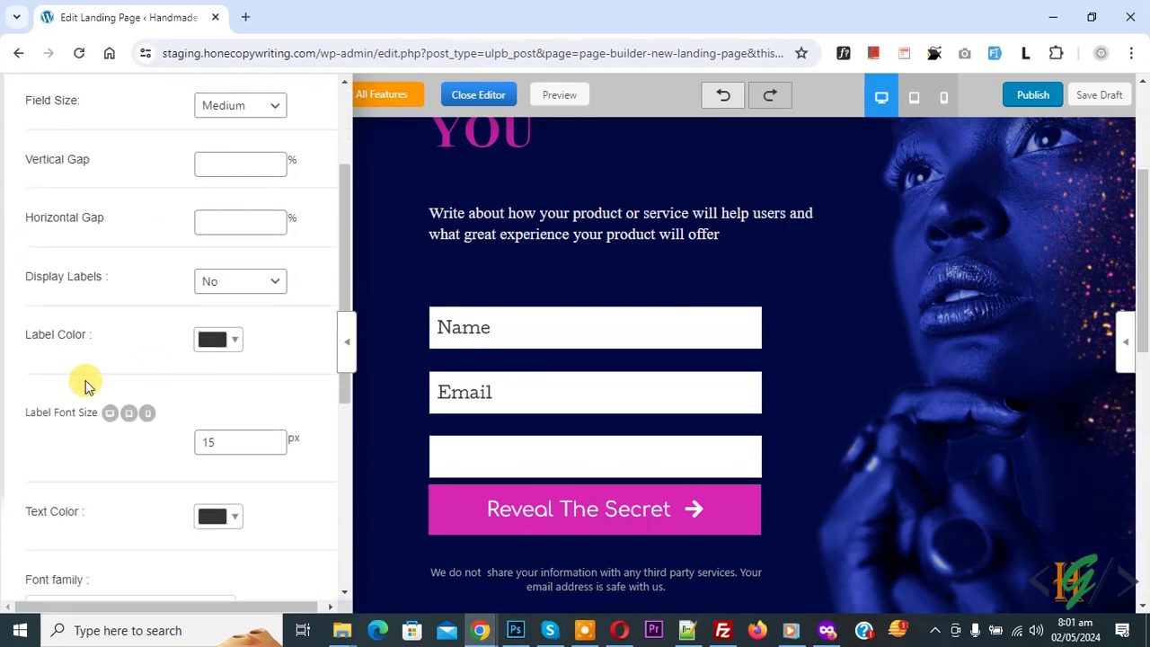
pyautogui.scroll(-1, 187, 417)
pyautogui.scroll(3, 180, 449)
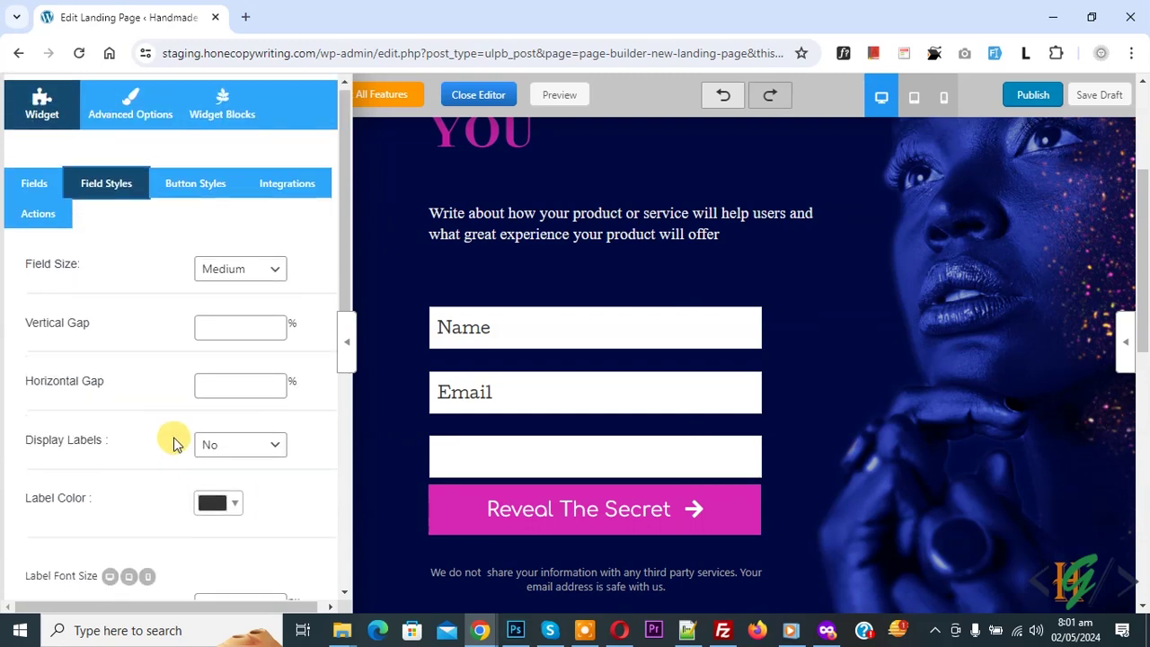
pyautogui.click(202, 183)
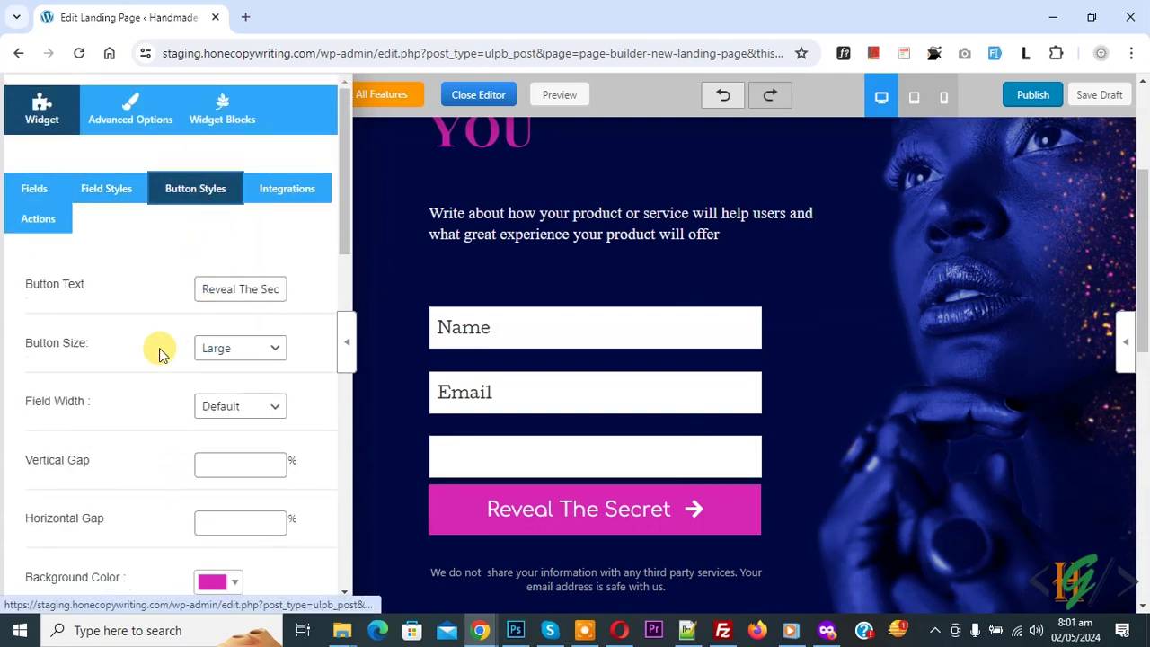
pyautogui.scroll(-3, 162, 386)
pyautogui.scroll(3, 150, 426)
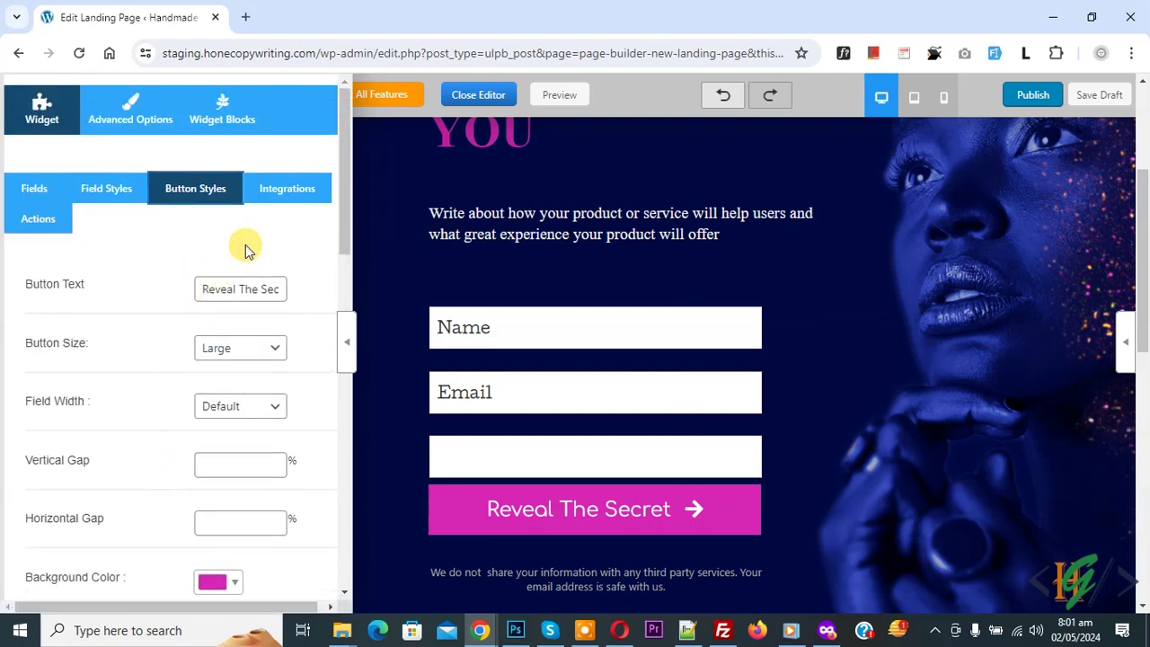
# Step: Review the form's integration settings for the Email Notification service, including the recipient, sender, subject and format options
pyautogui.click(279, 200)
pyautogui.click(270, 290)
pyautogui.click(175, 284)
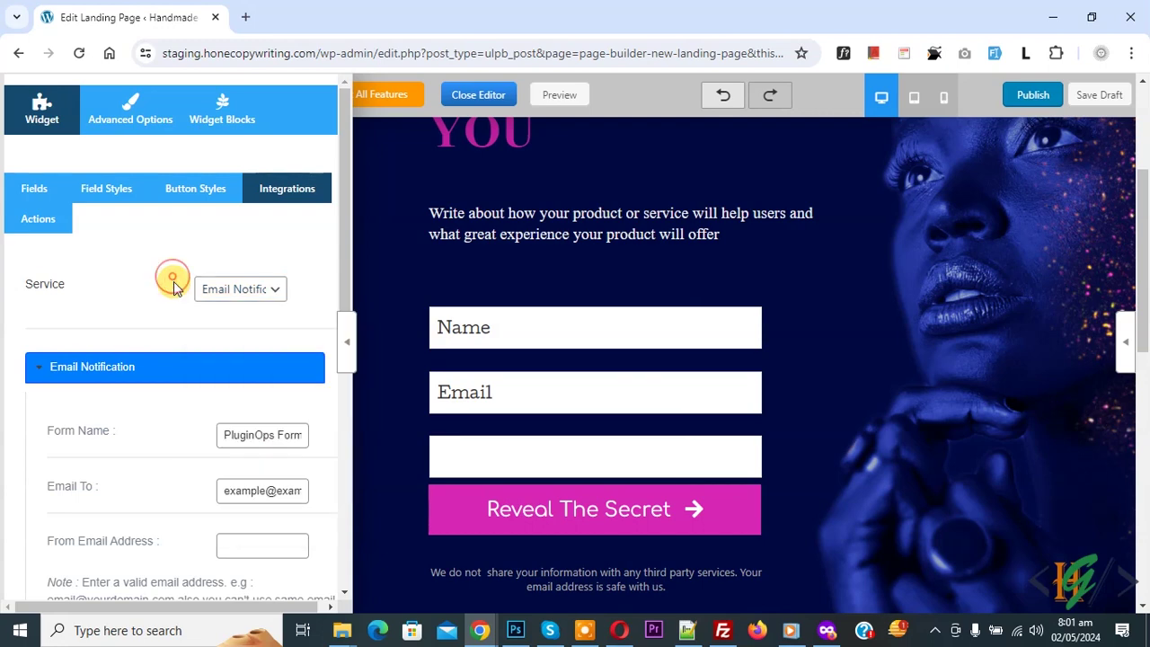
pyautogui.scroll(-1, 174, 296)
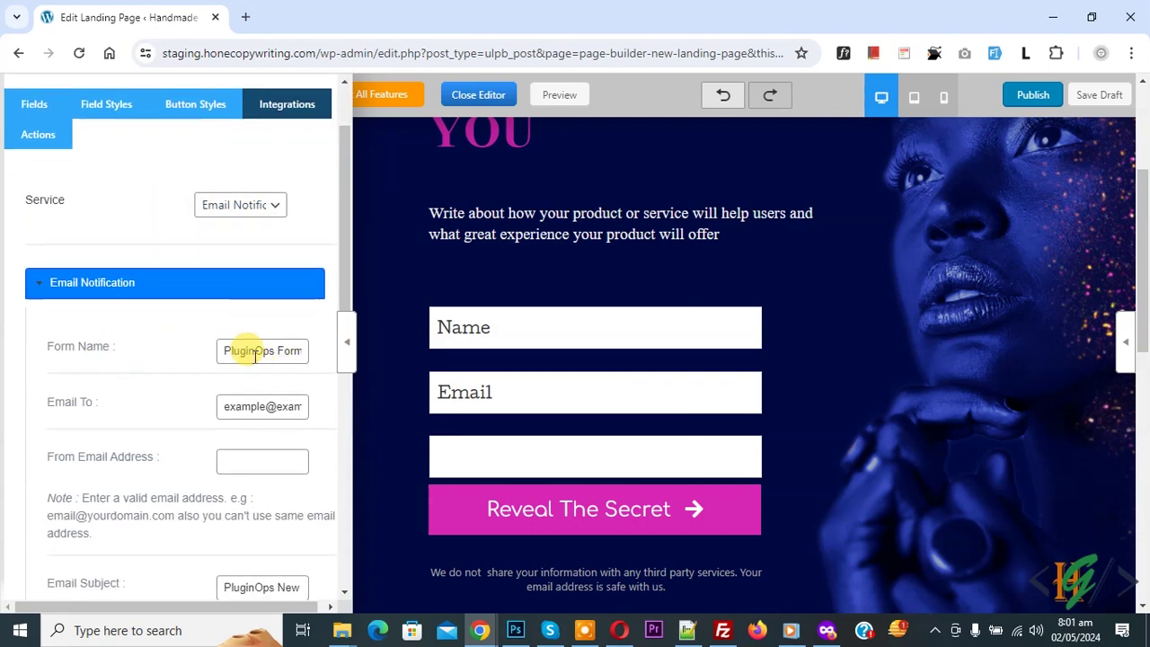
pyautogui.doubleClick(276, 407)
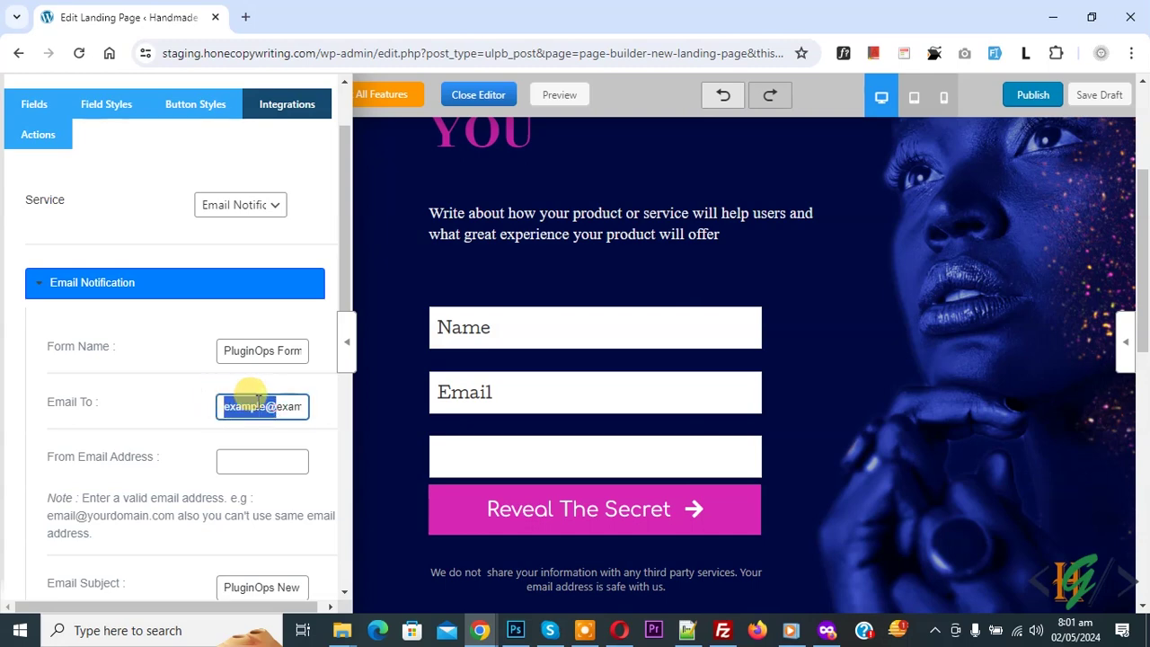
pyautogui.scroll(-2, 189, 368)
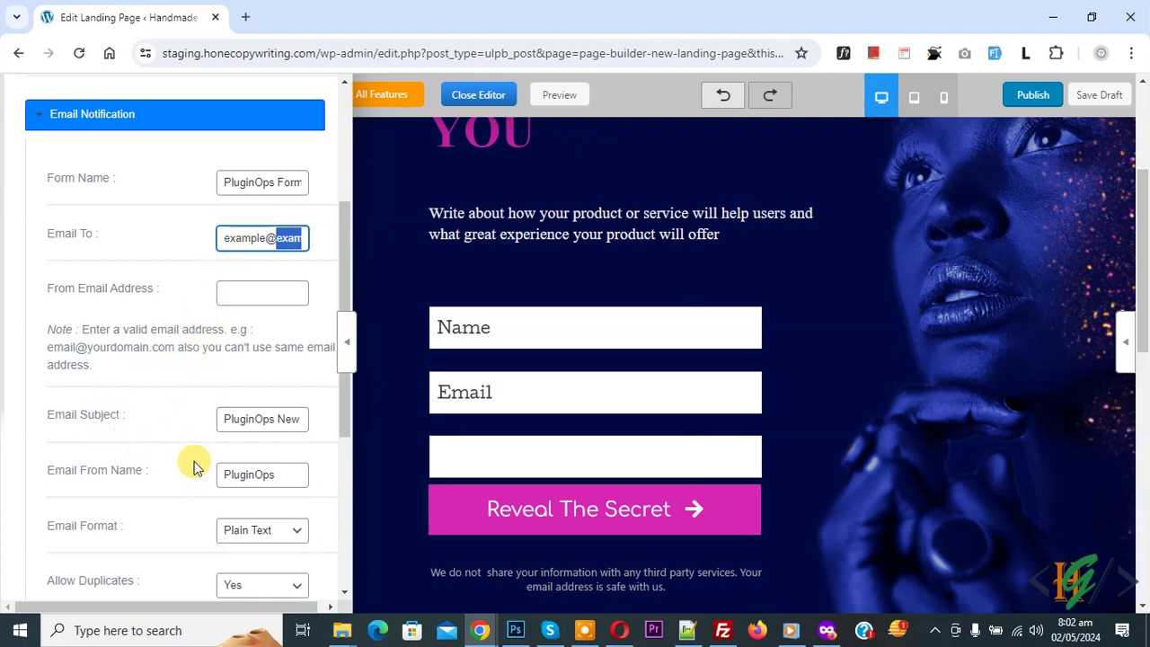
pyautogui.scroll(3, 188, 459)
# Step: Set the form's success action to Show Message, check the success message text, and close the widget settings
pyautogui.click(38, 220)
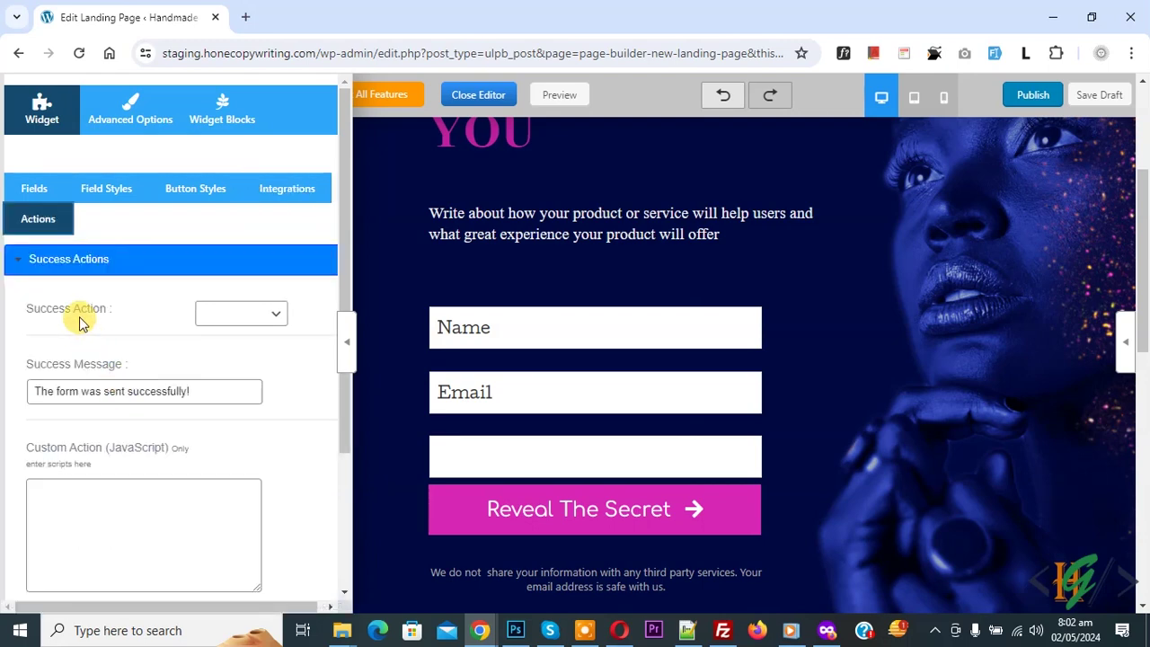
pyautogui.click(240, 315)
pyautogui.click(236, 331)
pyautogui.moveTo(196, 391); pyautogui.dragTo(31, 390)
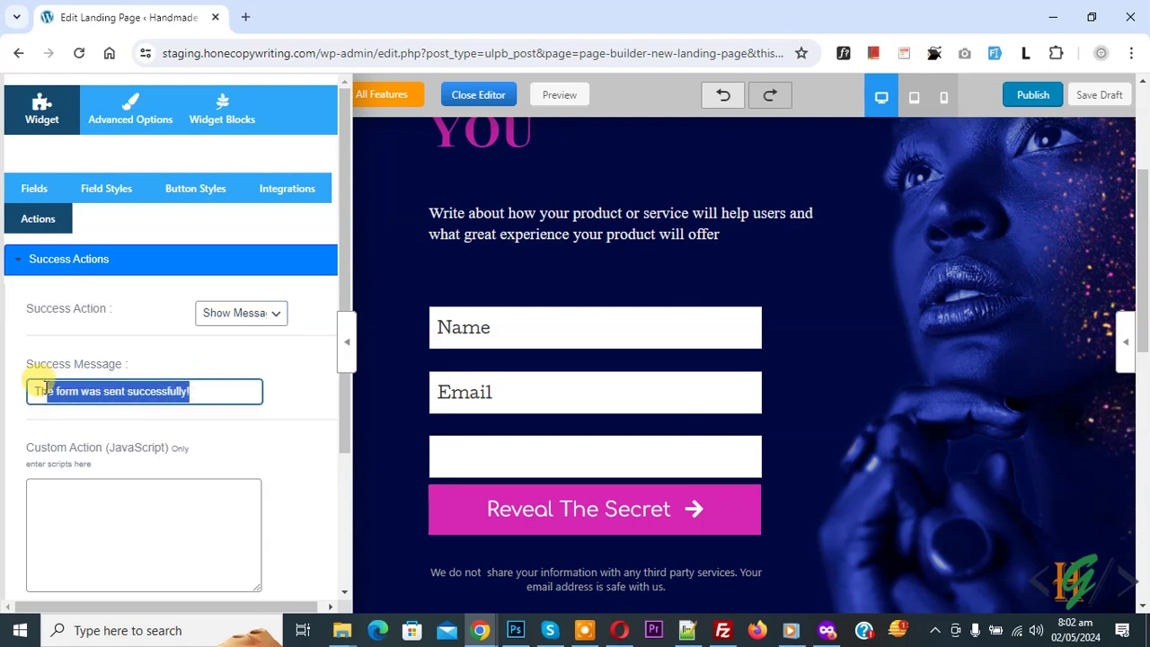
pyautogui.click(210, 349)
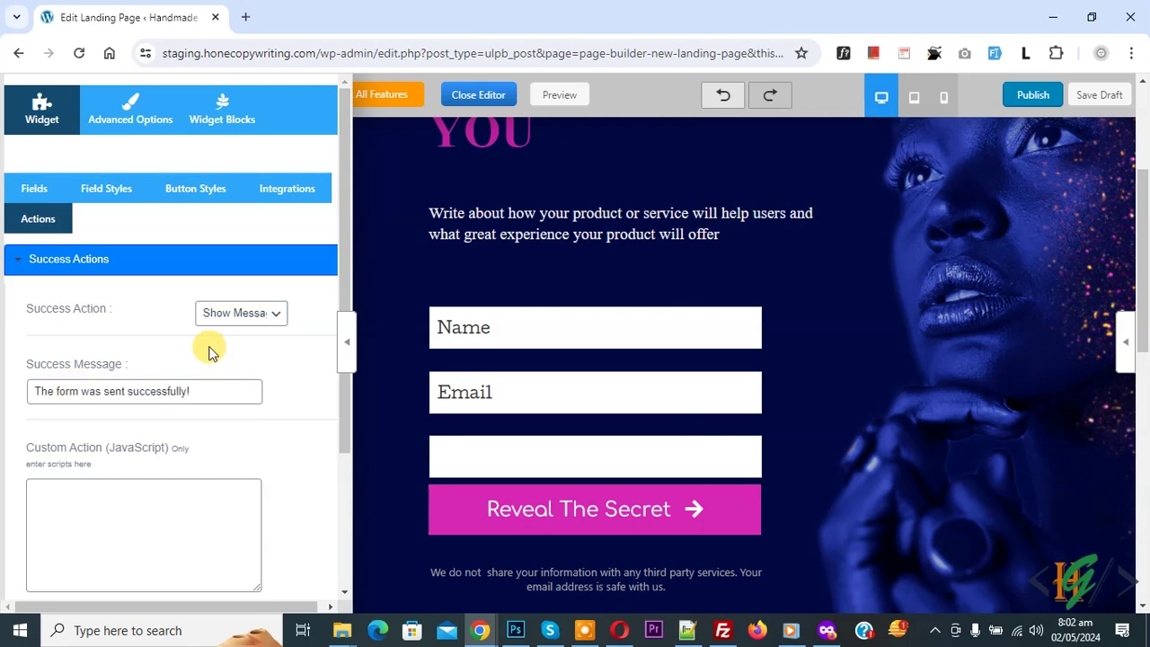
pyautogui.click(346, 341)
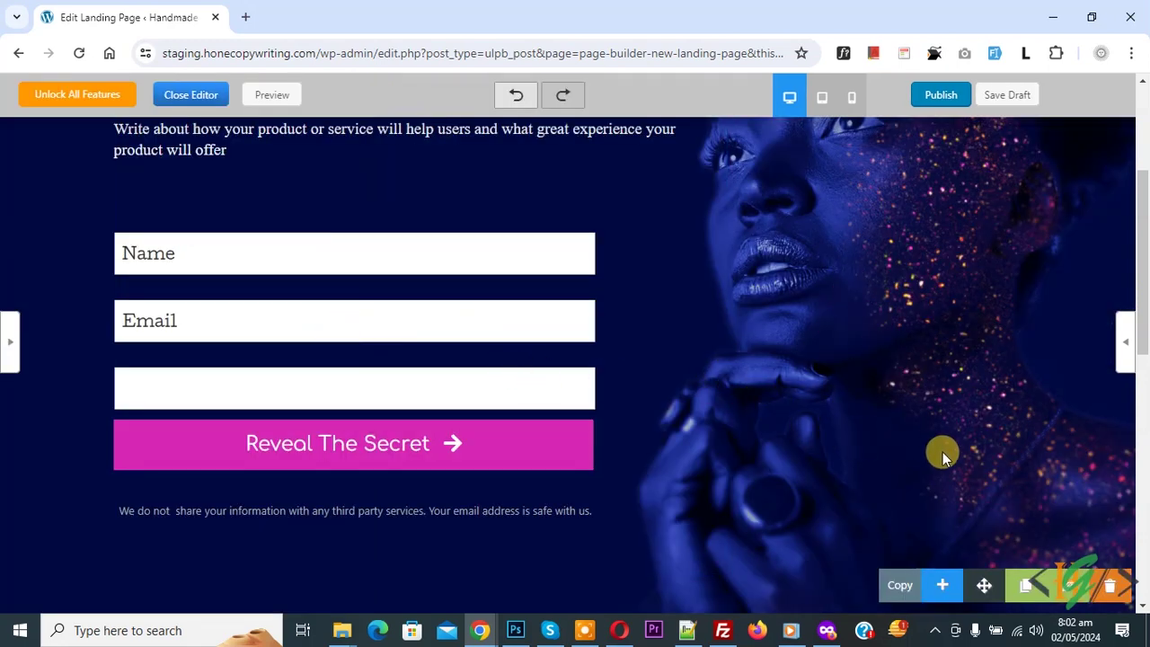
# Step: Open the hero row's settings, review its background video, custom CSS and background options, and close them without edits
pyautogui.click(1070, 592)
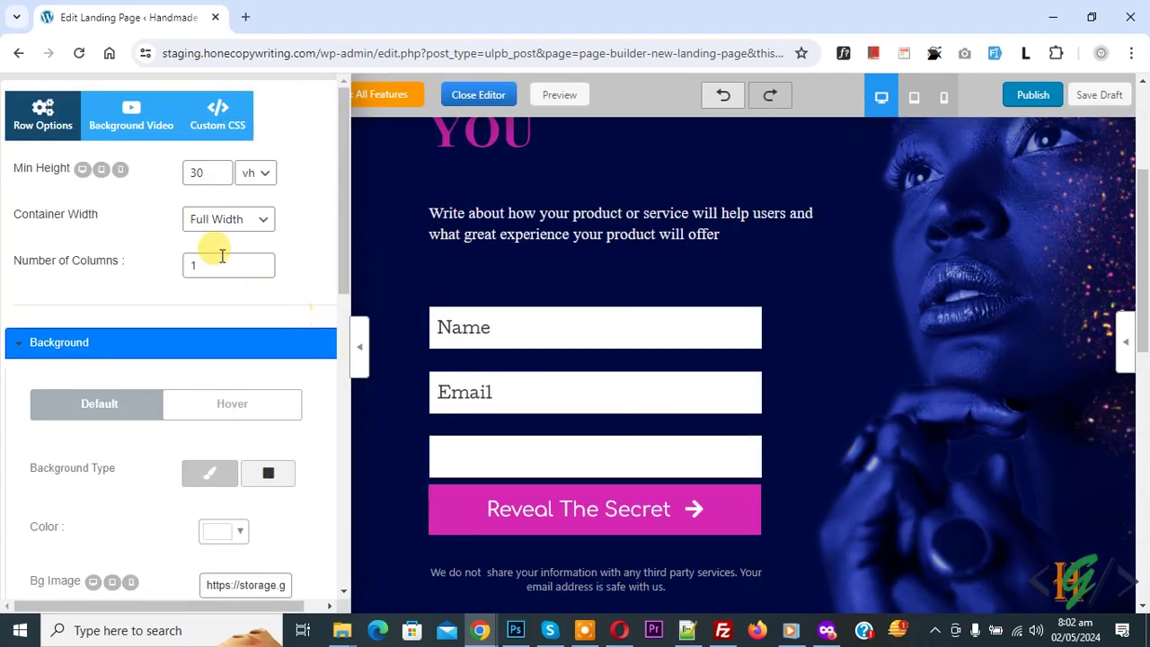
pyautogui.click(130, 142)
pyautogui.click(220, 133)
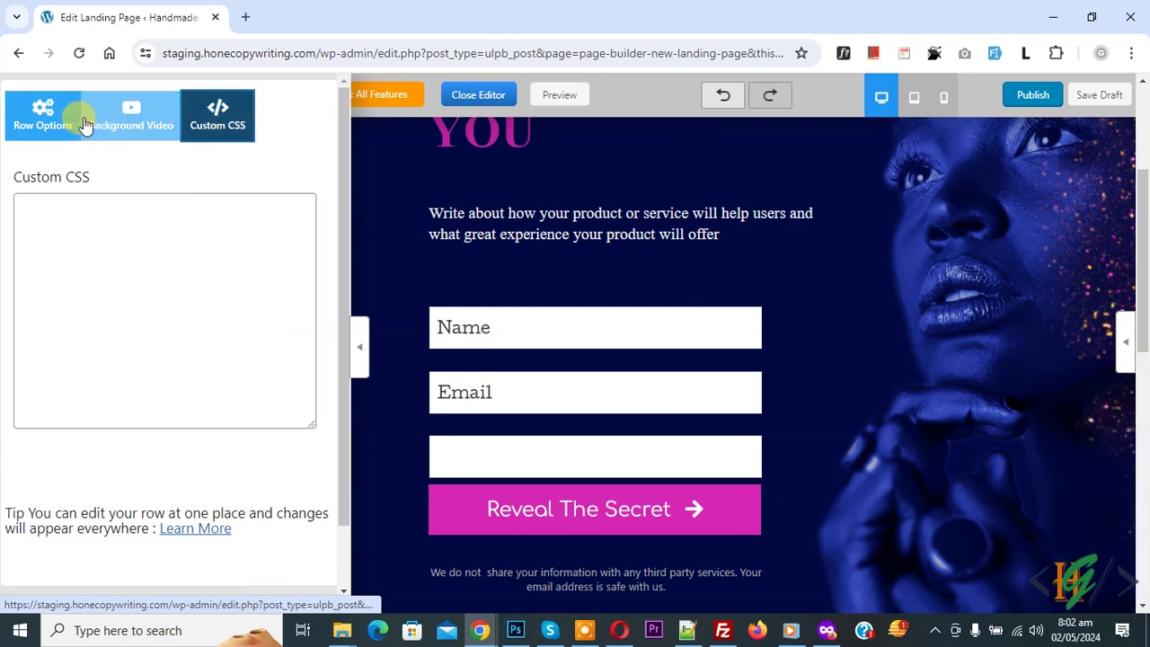
pyautogui.click(54, 117)
pyautogui.scroll(-5, 116, 360)
pyautogui.scroll(2, 40, 399)
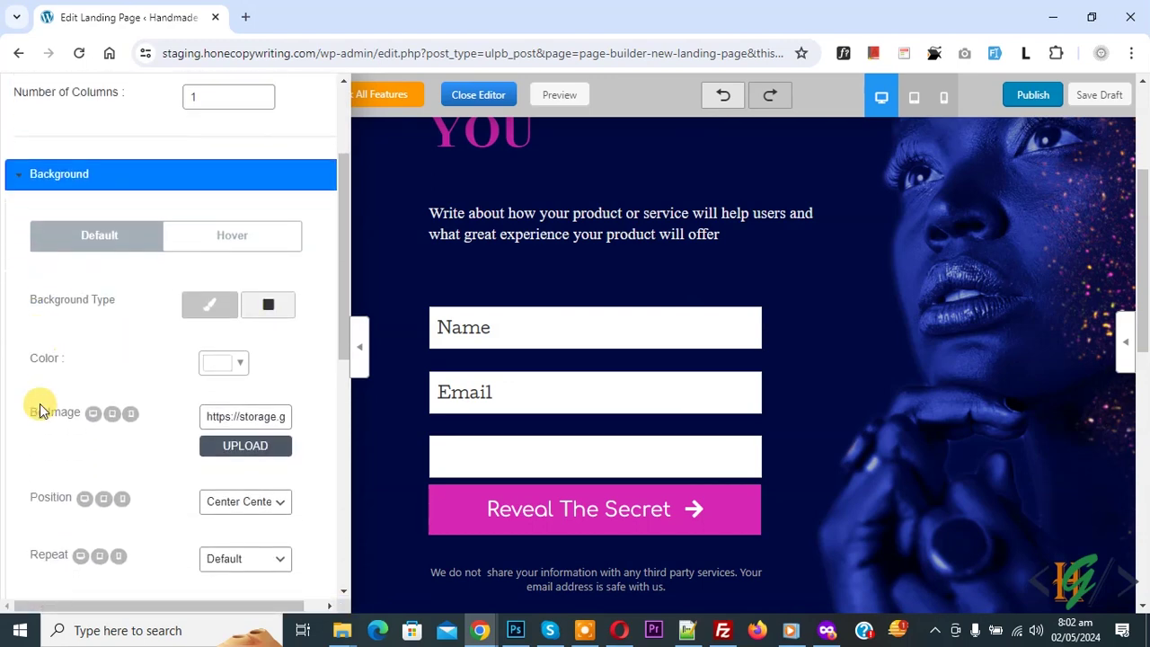
pyautogui.click(359, 351)
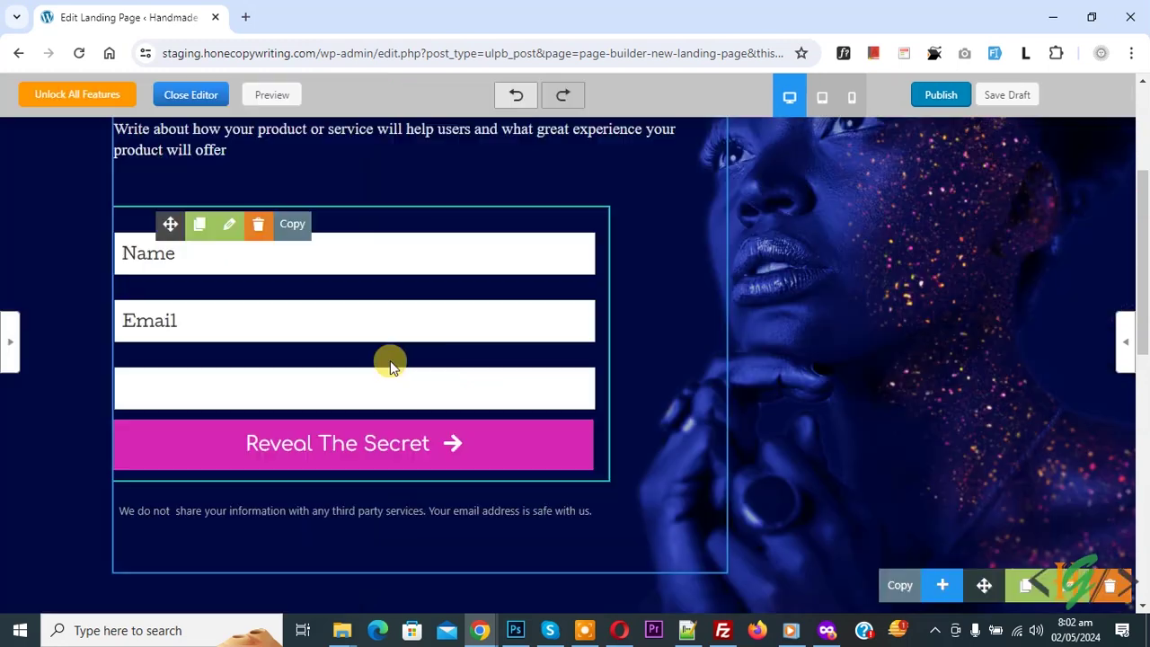
# Step: Publish the landing page and preview it in a new tab, checking the form and video sections
pyautogui.click(926, 108)
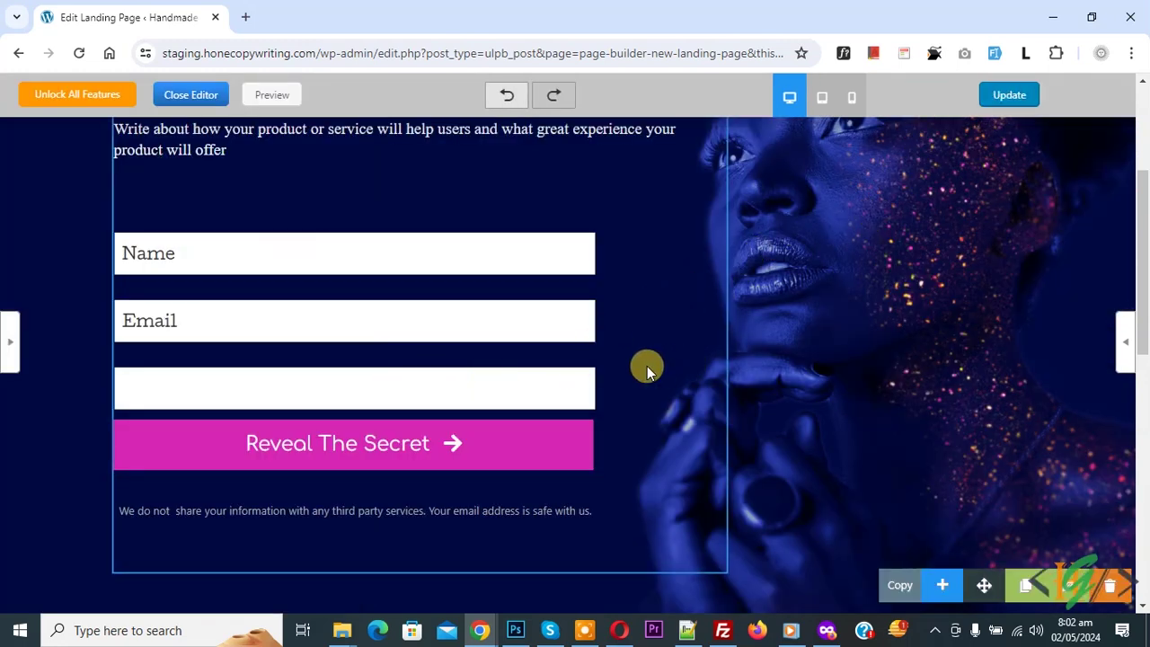
pyautogui.scroll(2, 419, 226)
pyautogui.click(271, 94)
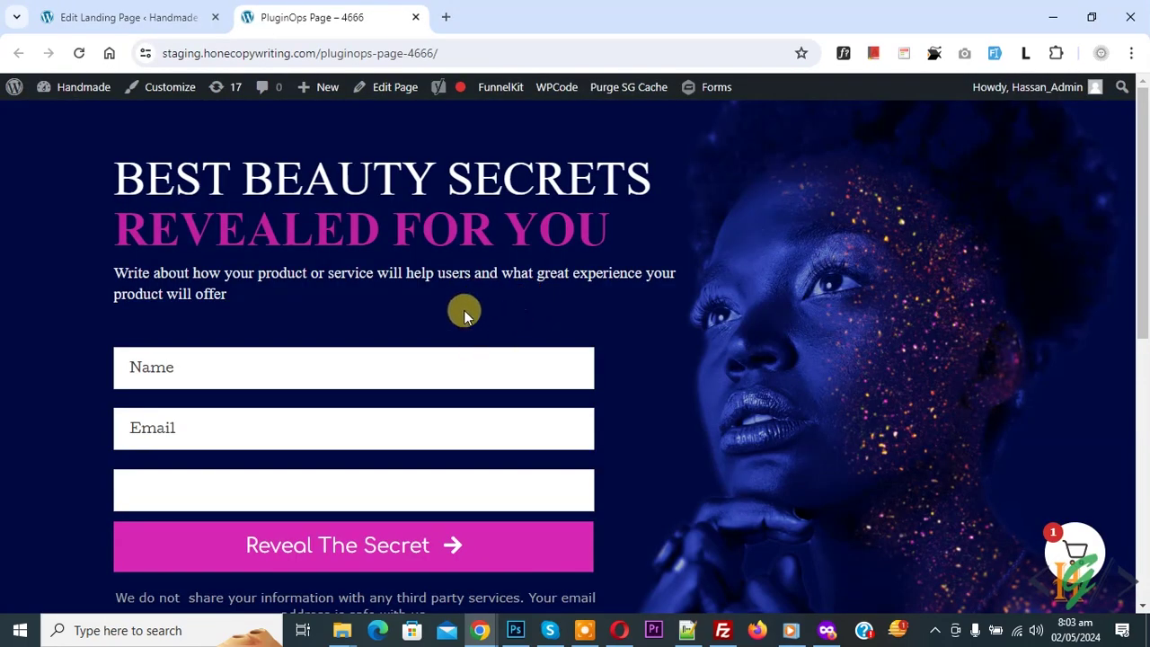
pyautogui.scroll(-1, 452, 314)
pyautogui.scroll(-4, 428, 321)
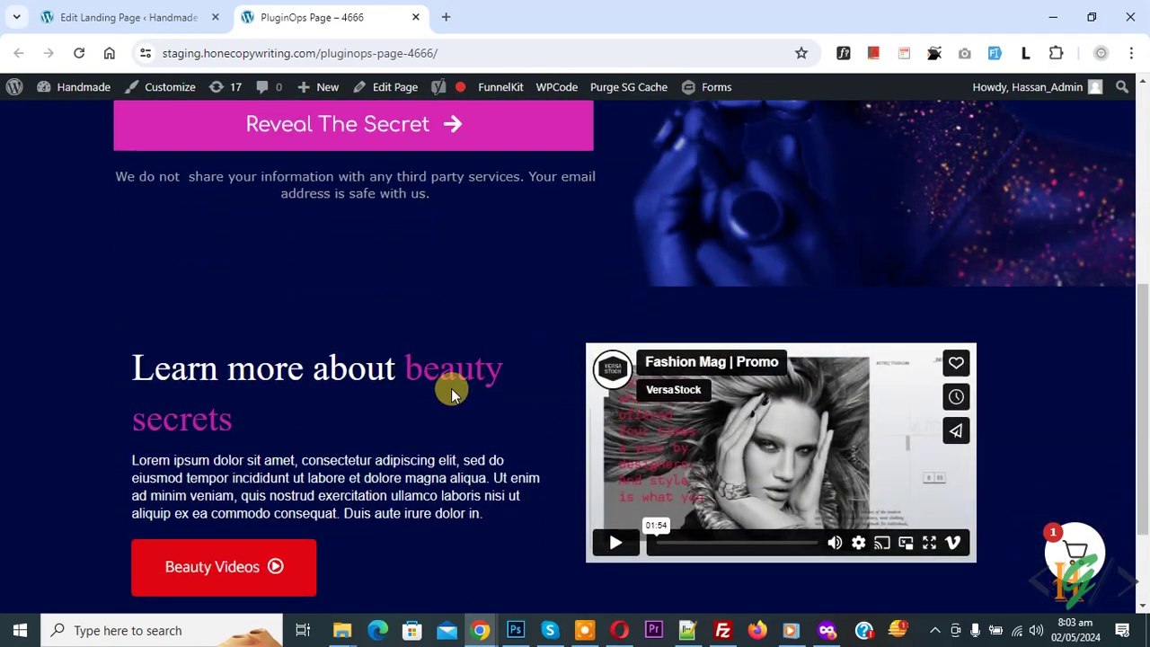
# Step: Return to the page editor and start a new section below the copyright row to view its column structures
pyautogui.click(112, 14)
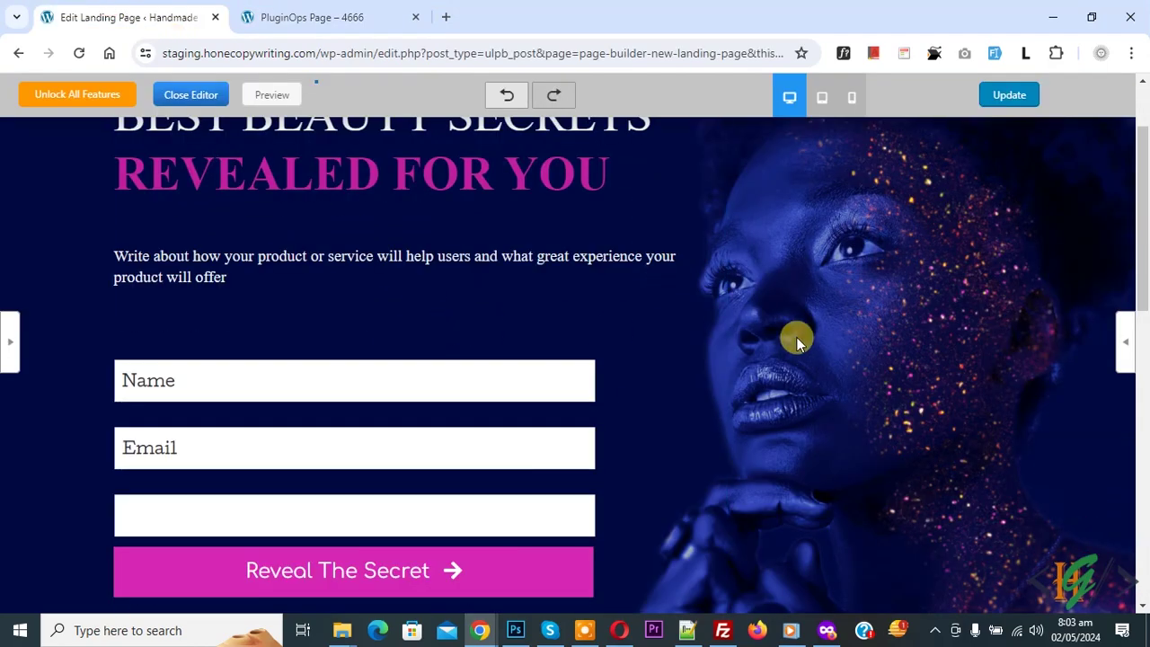
pyautogui.scroll(-9, 795, 347)
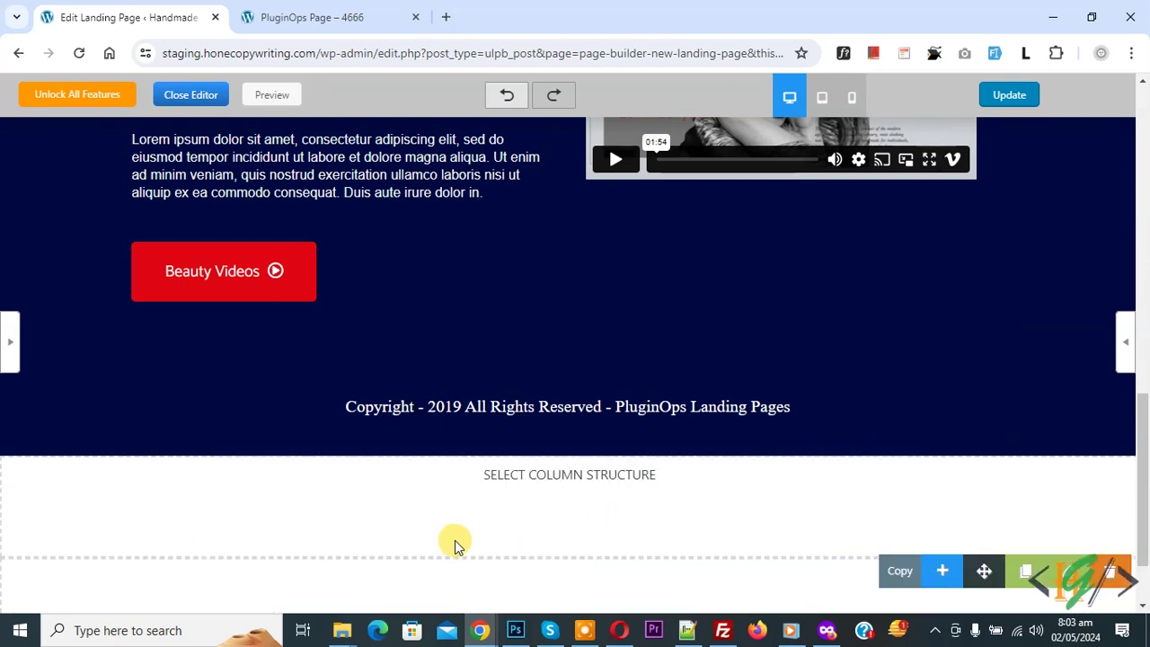
pyautogui.click(480, 531)
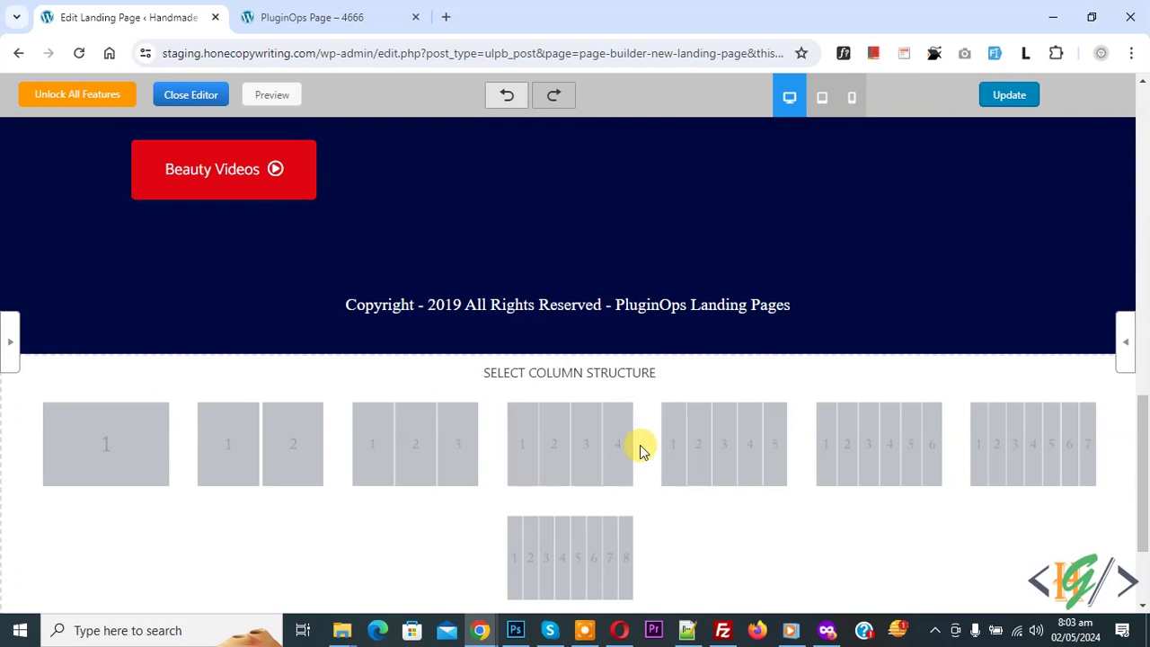
pyautogui.scroll(-2, 611, 477)
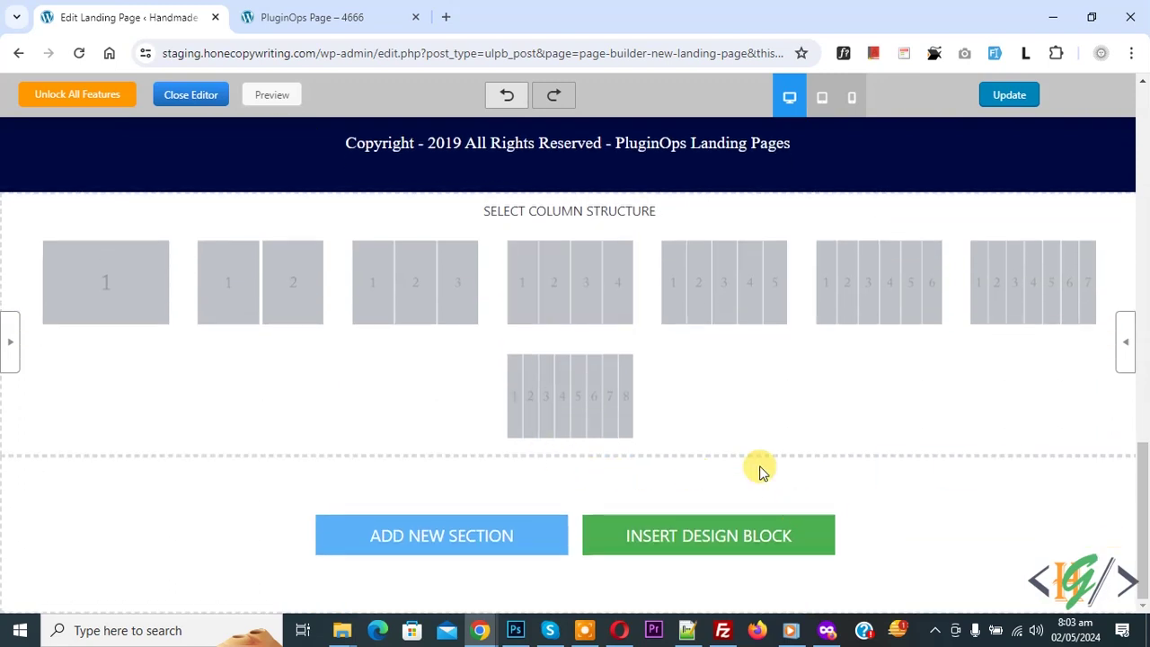
# Step: Filter the design blocks by Pricing Table and insert the block with the $50, $99 and $199 packages
pyautogui.click(748, 550)
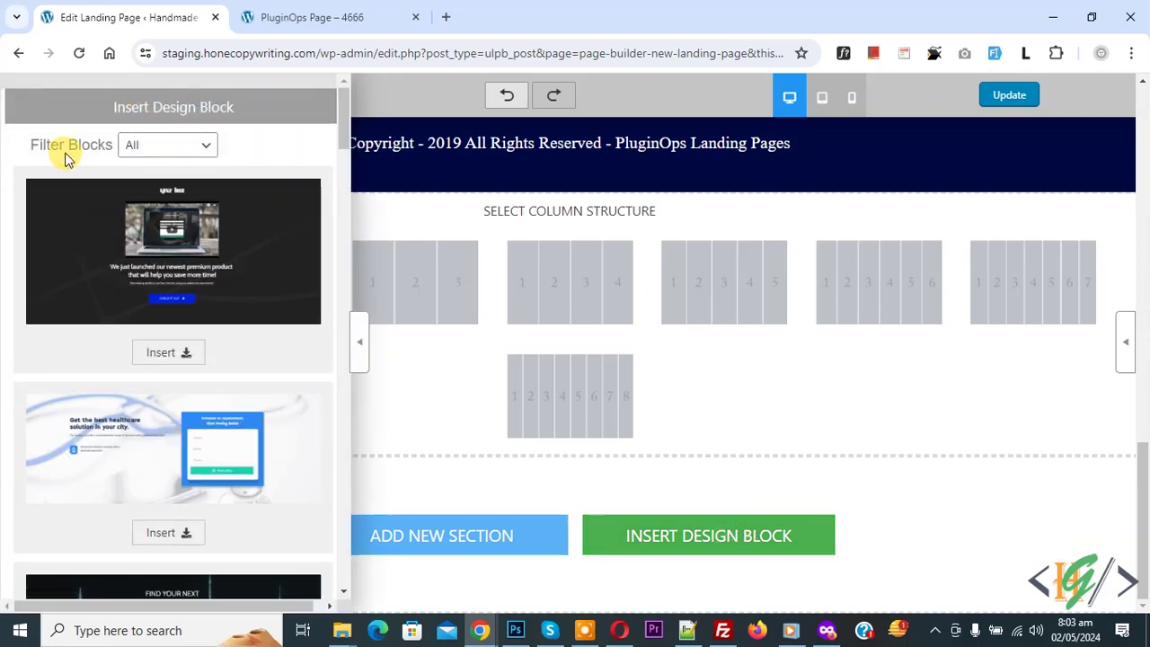
pyautogui.click(159, 147)
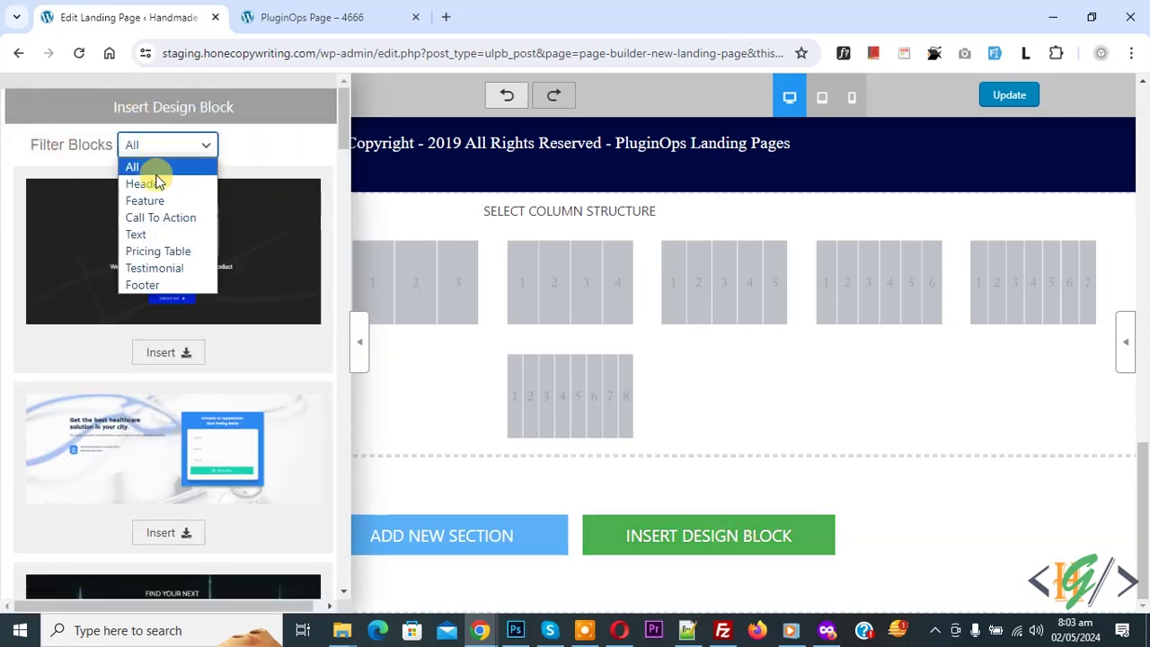
pyautogui.click(149, 252)
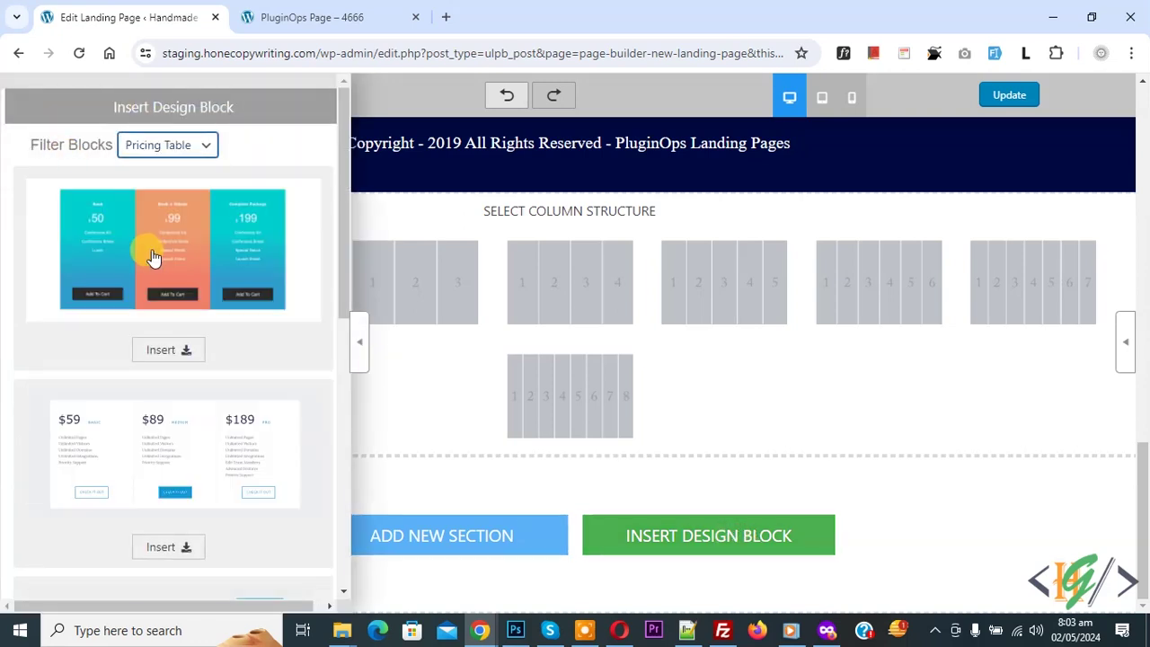
pyautogui.click(176, 352)
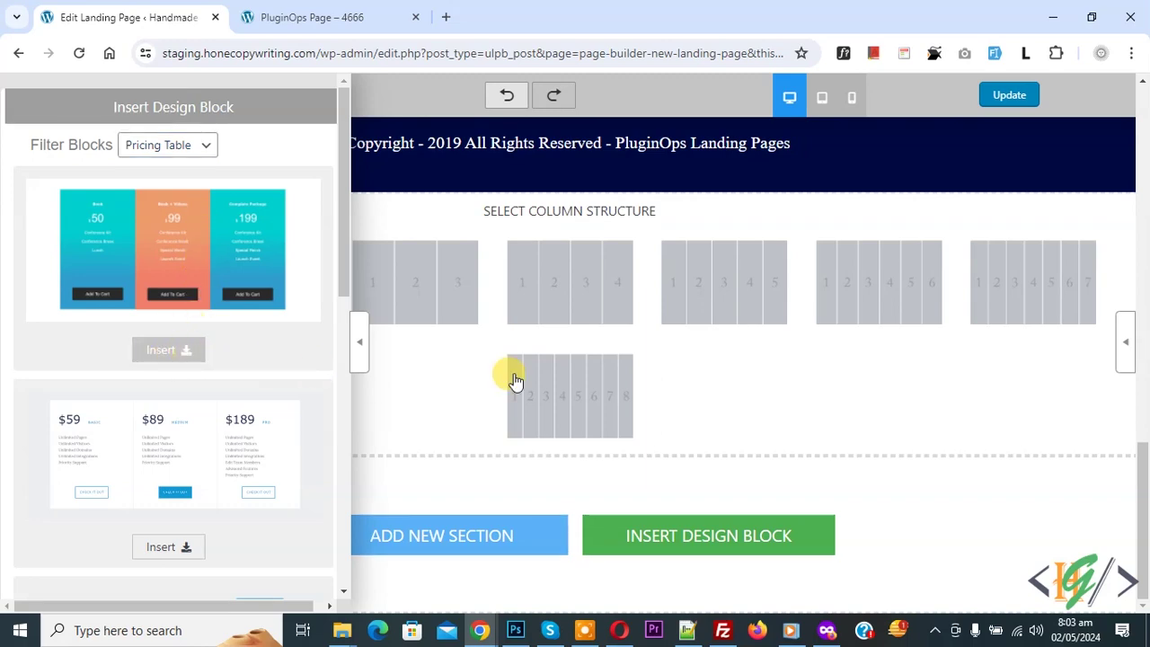
pyautogui.scroll(-3, 371, 393)
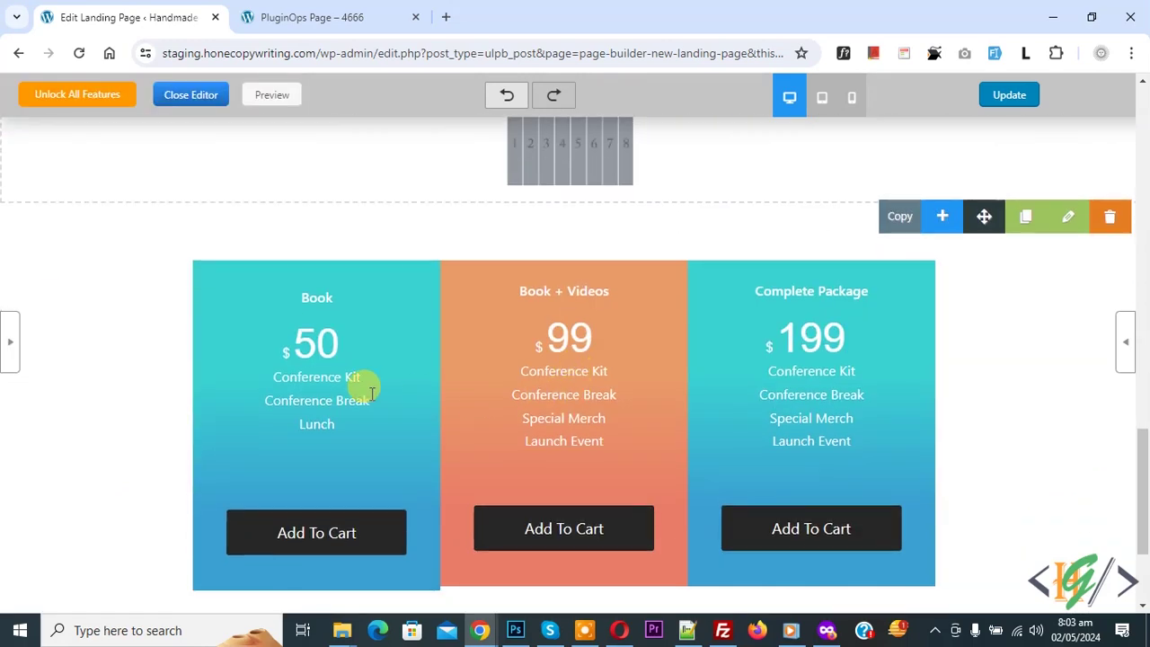
pyautogui.scroll(-2, 588, 406)
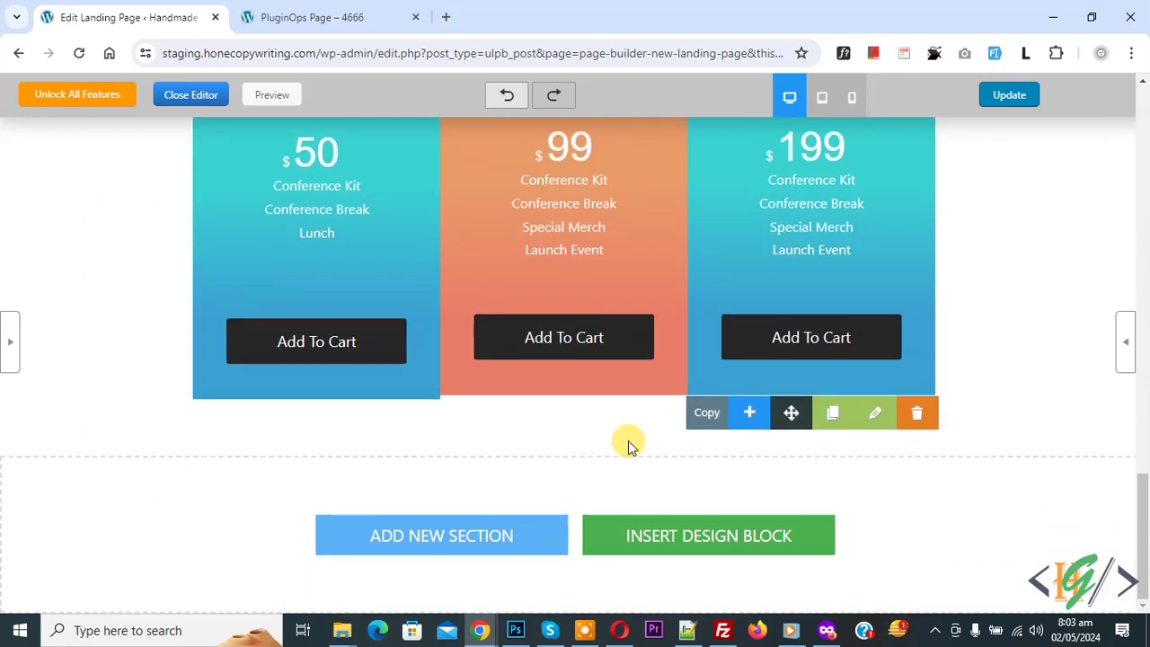
# Step: Browse the design blocks in the Feature category and close the list without inserting one
pyautogui.click(709, 544)
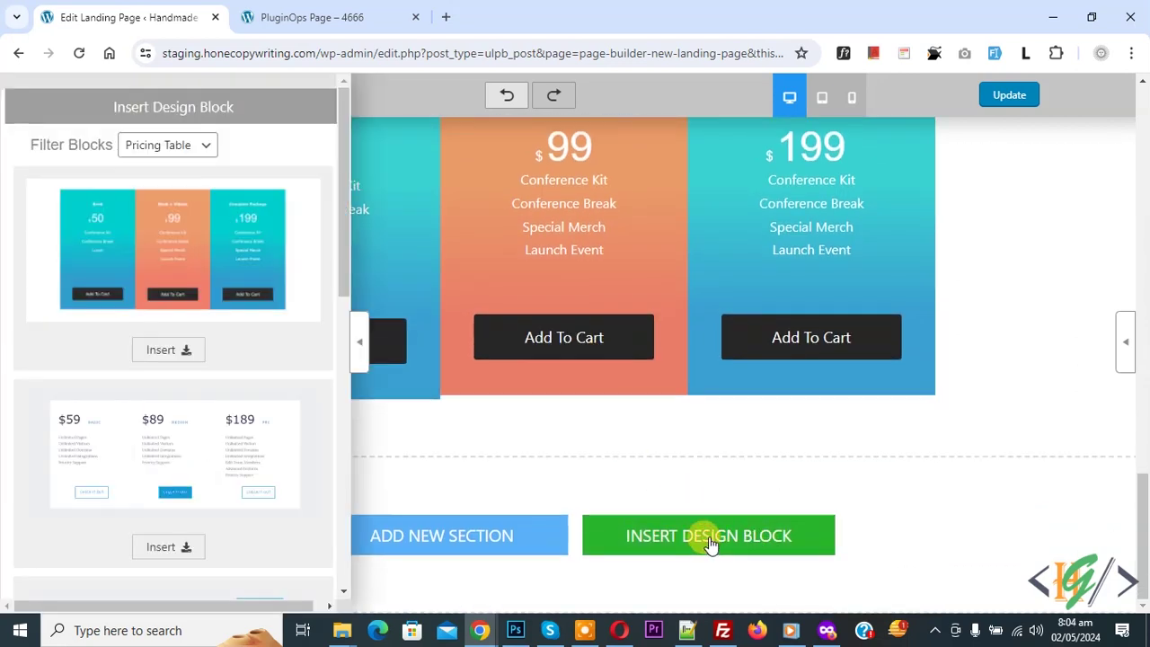
pyautogui.click(170, 146)
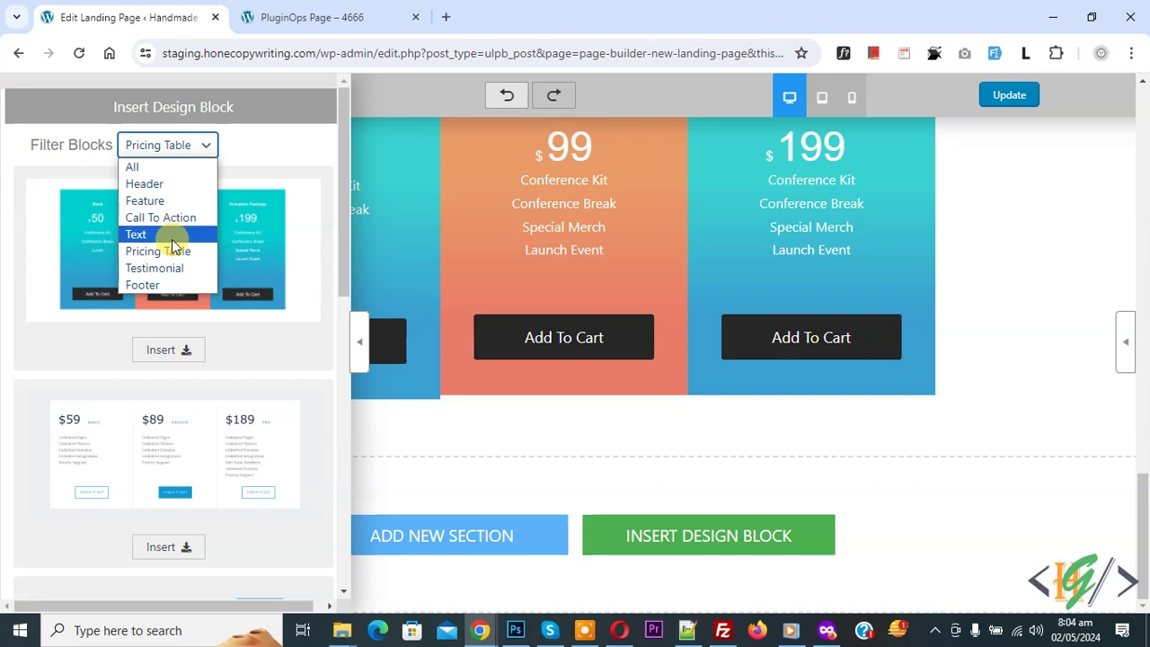
pyautogui.click(162, 199)
pyautogui.scroll(-3, 233, 323)
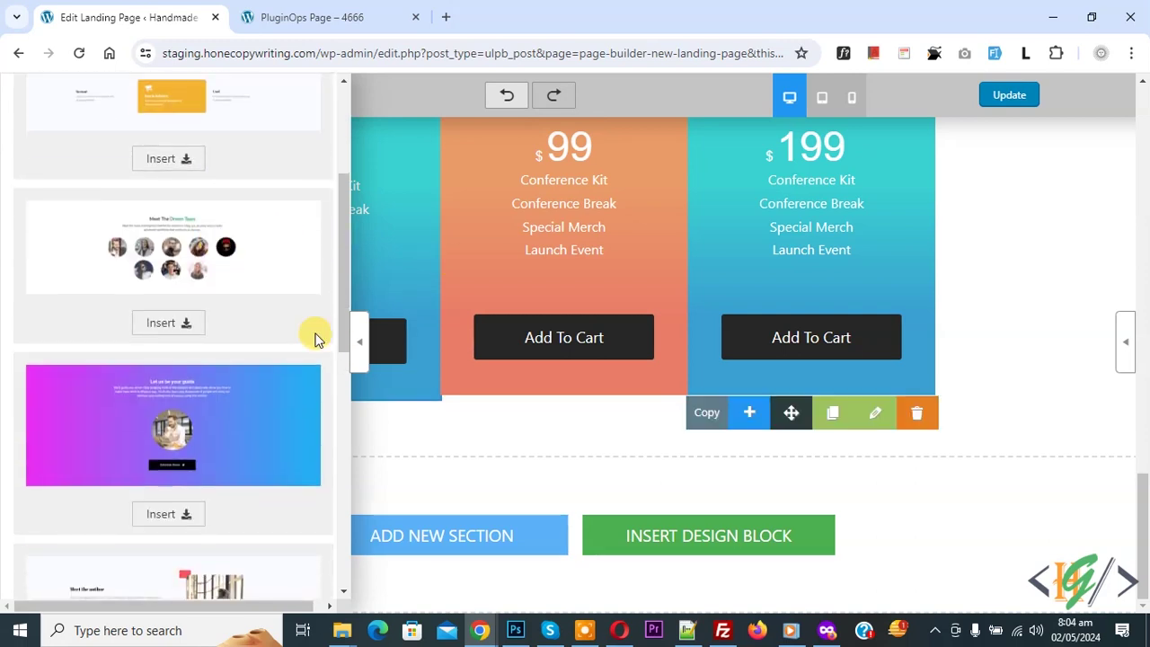
pyautogui.click(359, 356)
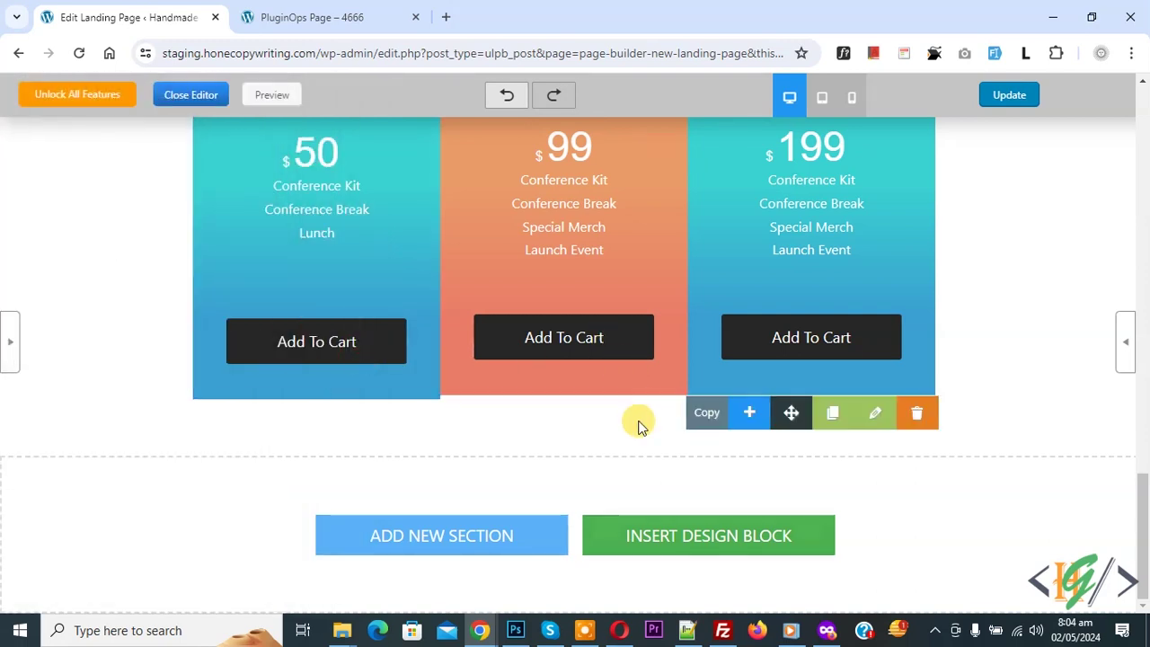
# Step: Add a new three-column section below the pricing table and browse the widgets available for its middle column
pyautogui.click(483, 530)
pyautogui.scroll(-2, 485, 422)
pyautogui.click(411, 378)
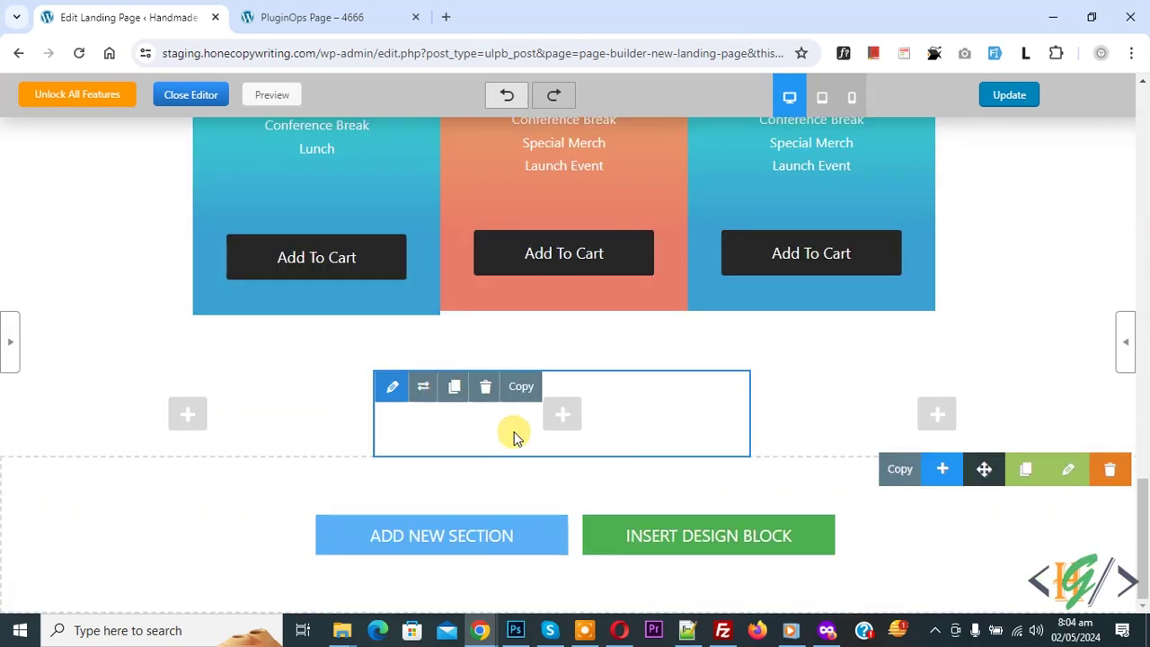
pyautogui.click(563, 416)
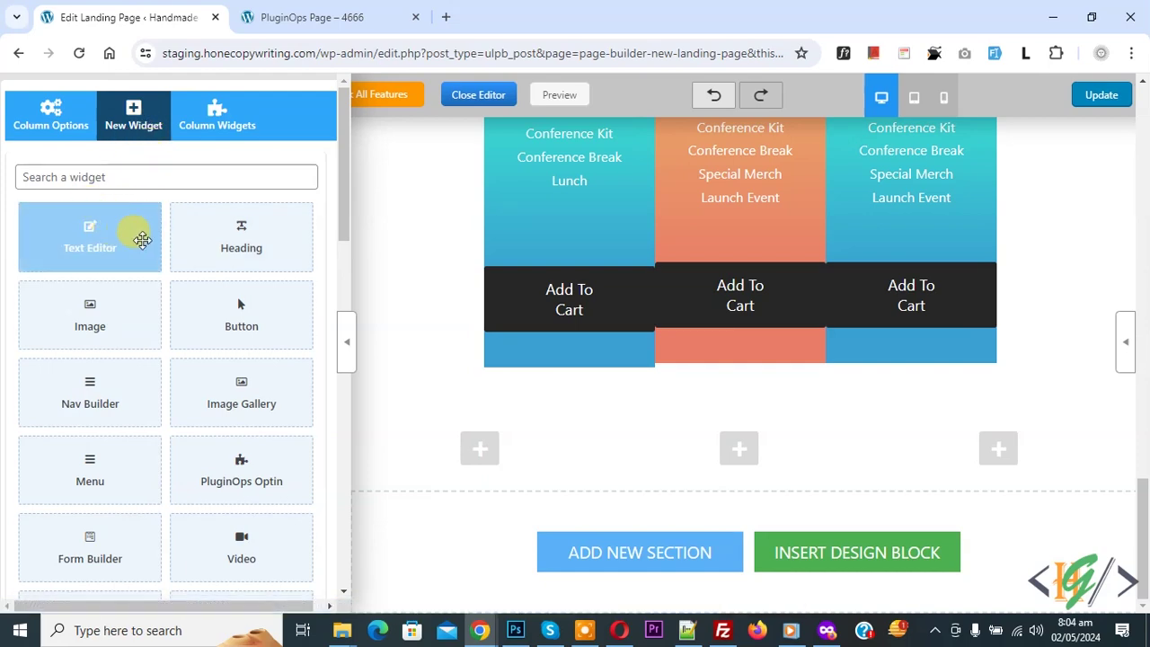
pyautogui.scroll(-10, 127, 315)
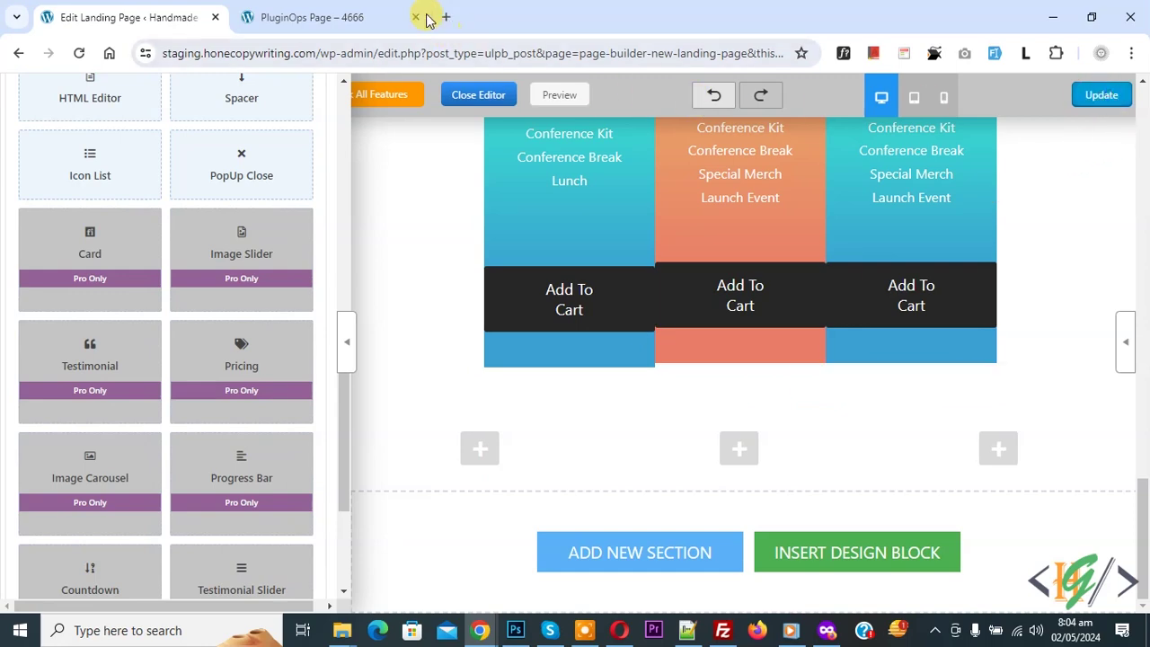
# Step: Switch to the published landing page, reload it and view it from the top
pyautogui.click(354, 9)
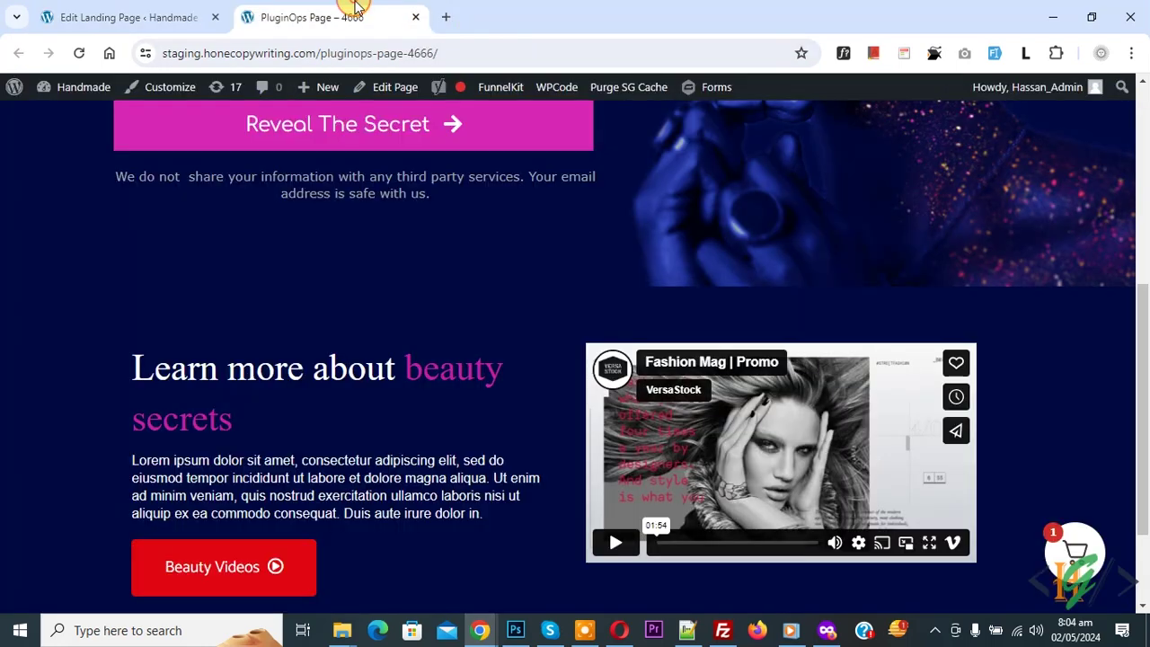
pyautogui.click(80, 53)
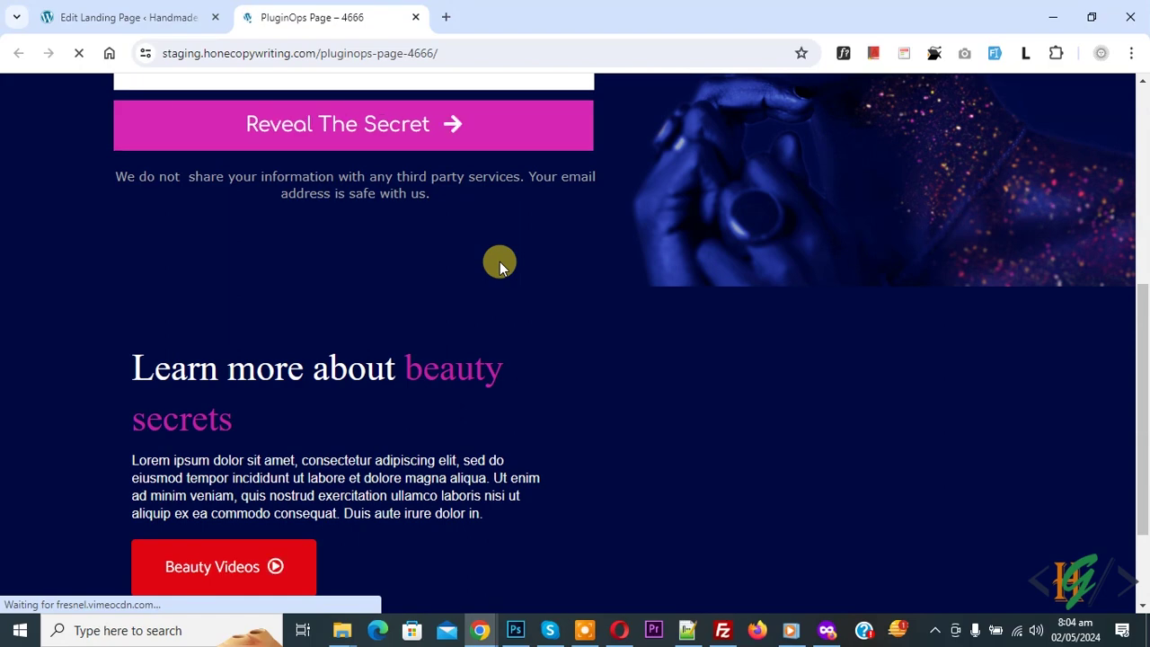
pyautogui.scroll(10, 529, 348)
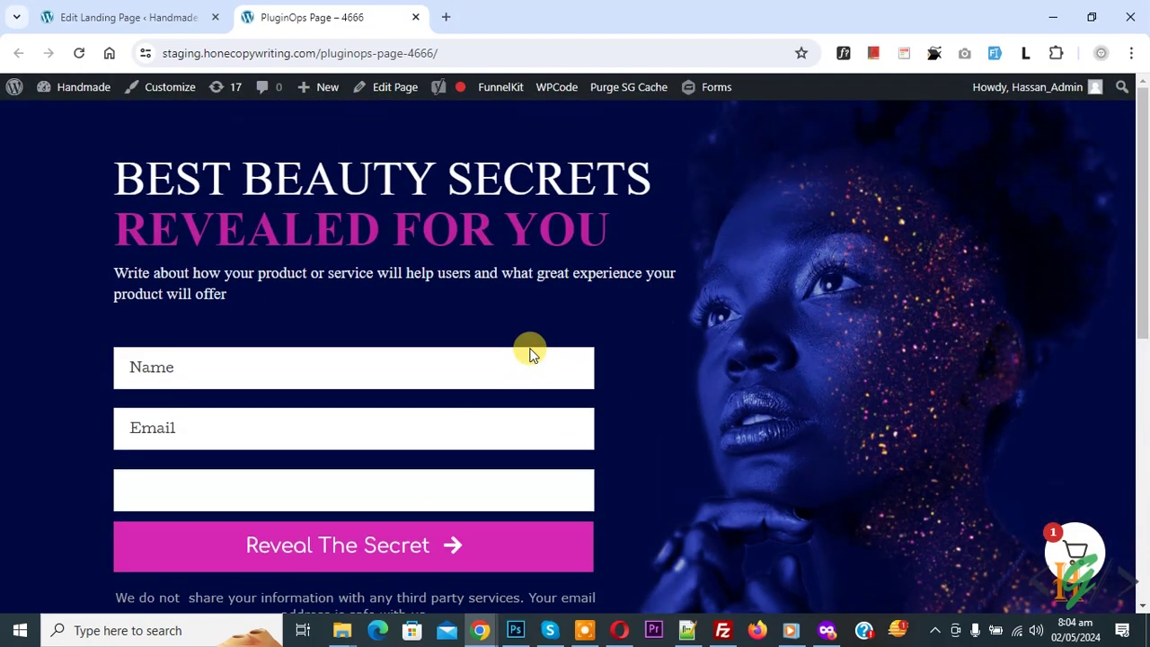